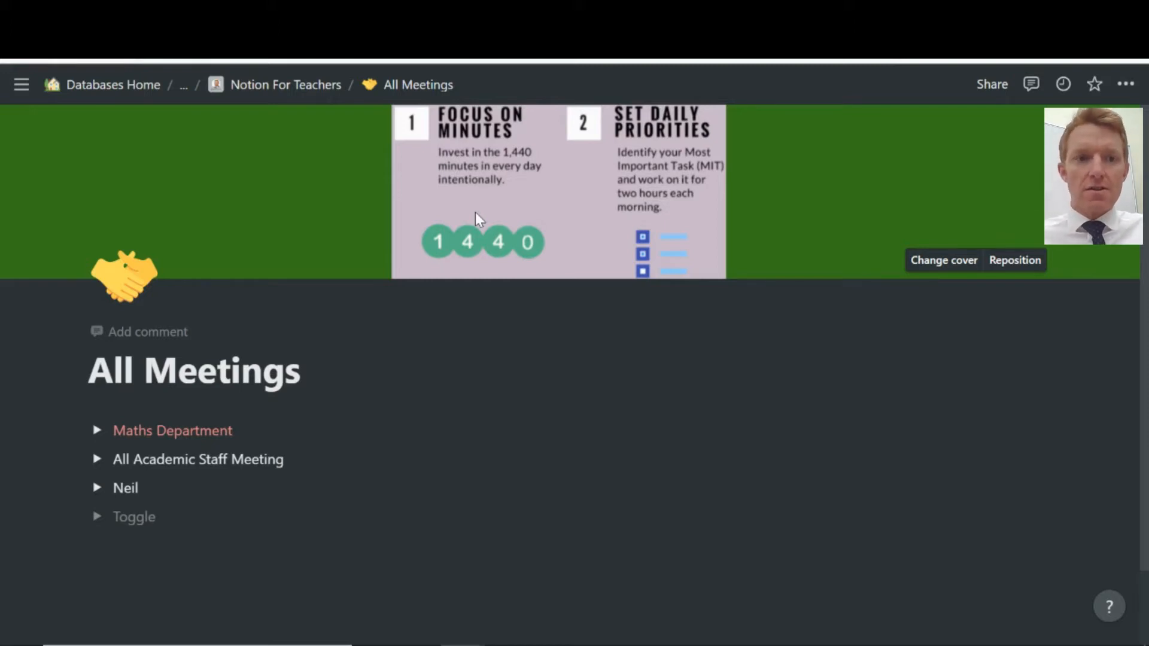
Scroll down the All Meetings page to its list of meeting toggles.
scroll(168, 406, "down", 2)
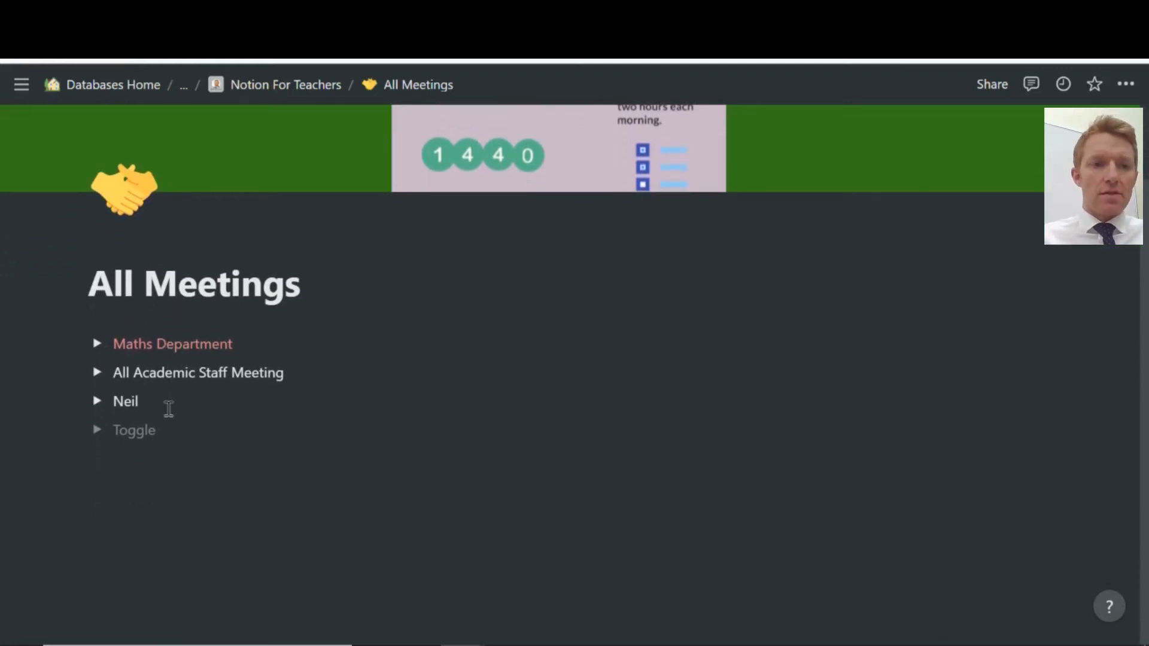
Expand the Maths Department toggle and look through its Action Items table.
left_click(97, 344)
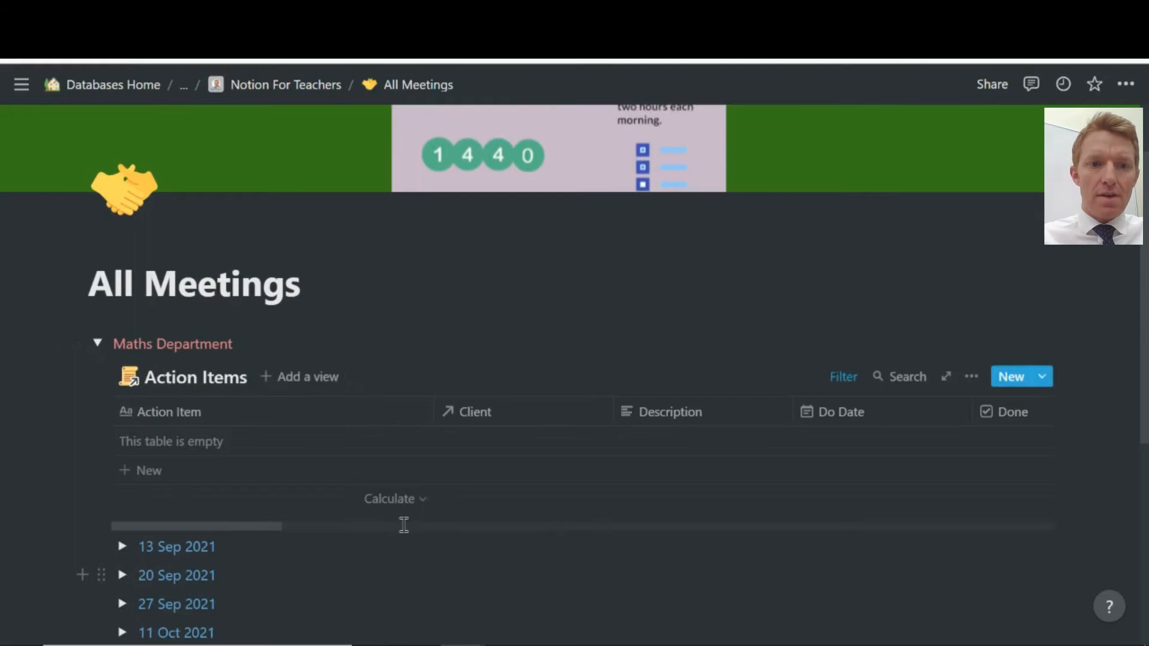
scroll(404, 525, "down", 2)
scroll(404, 532, "down", 2)
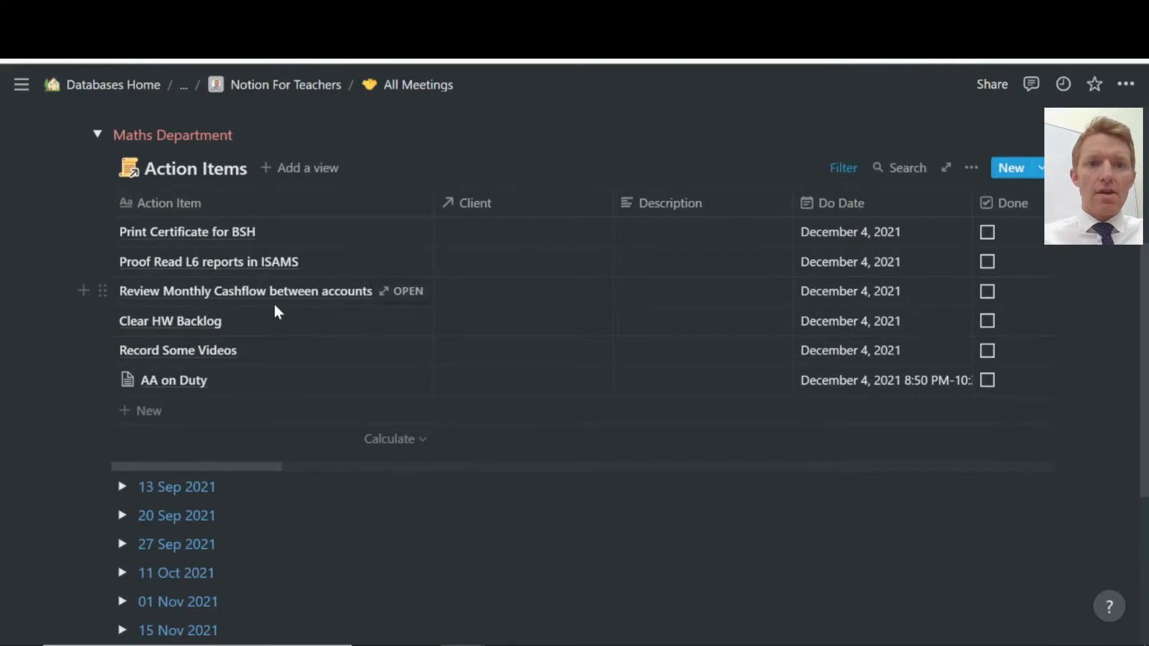
scroll(275, 305, "down", 2)
scroll(277, 310, "up", 1)
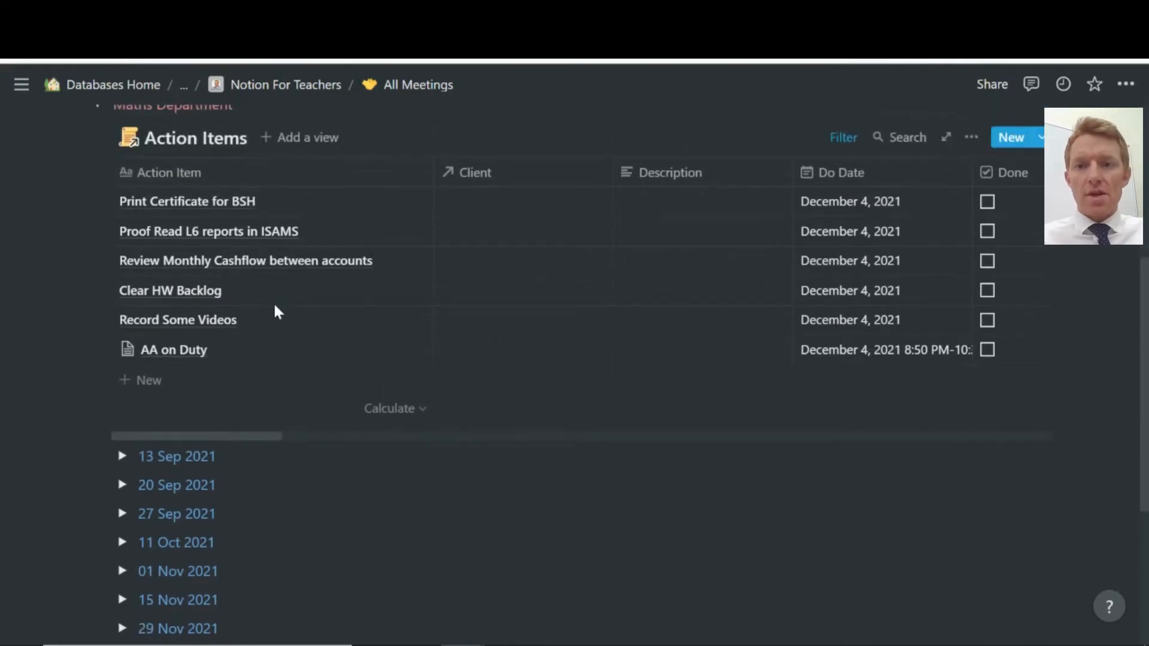
Show the page full screen and start a new toggle line below 29 Nov 2021.
left_click(1130, 60)
left_click(1121, 213)
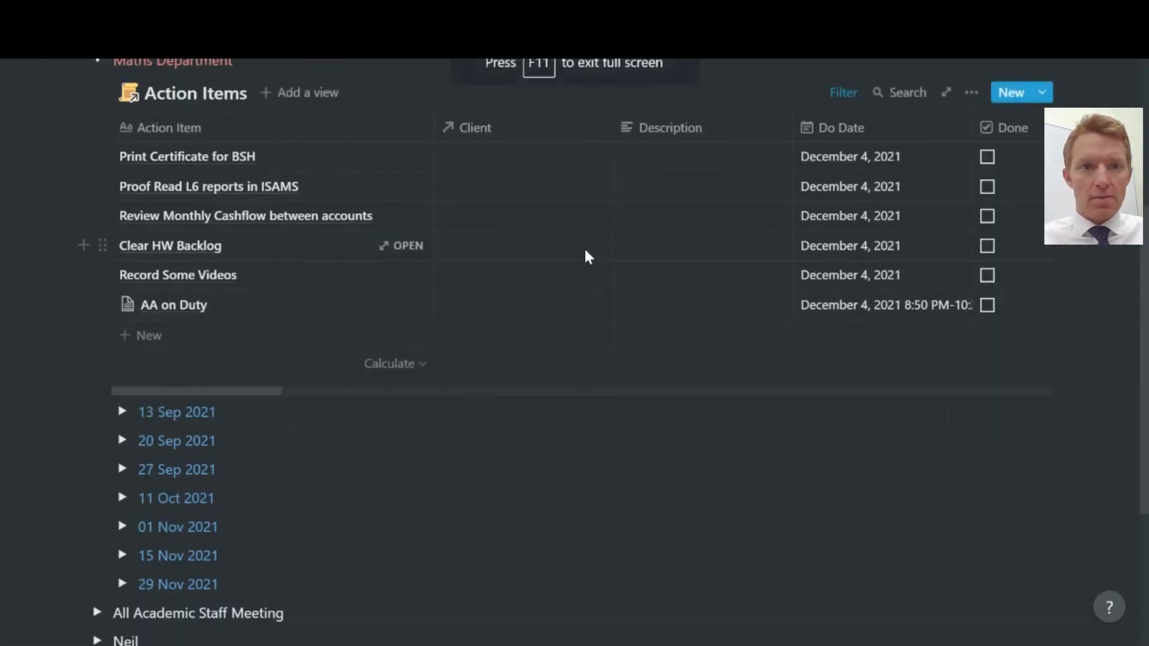
scroll(585, 251, "up", 2)
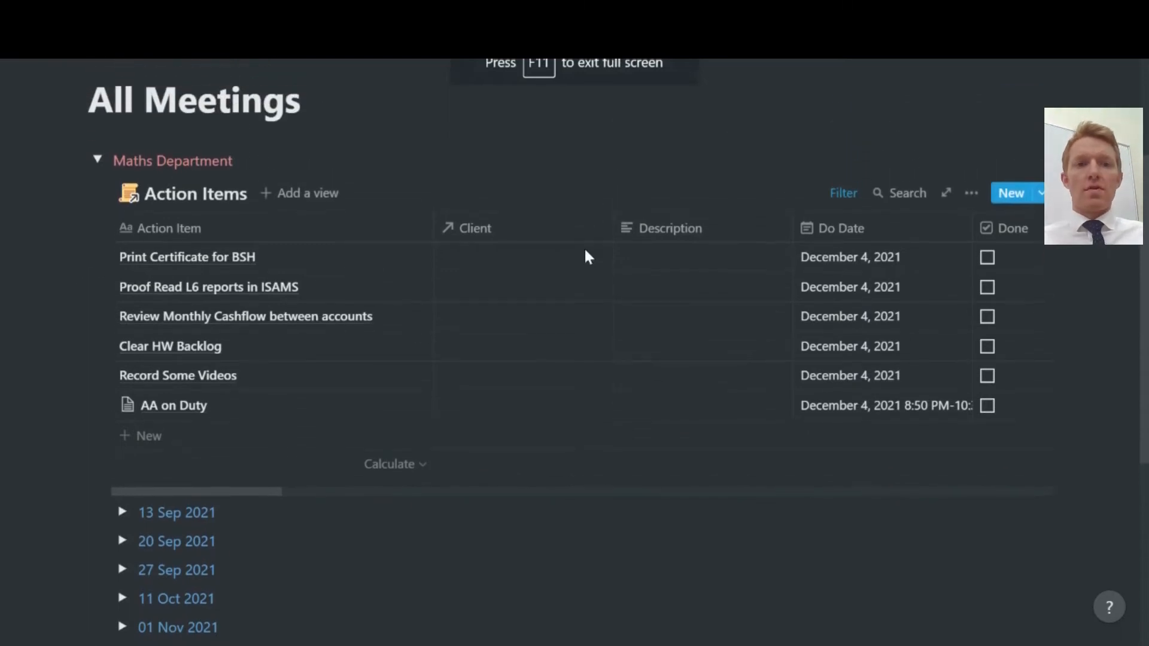
scroll(586, 251, "down", 1)
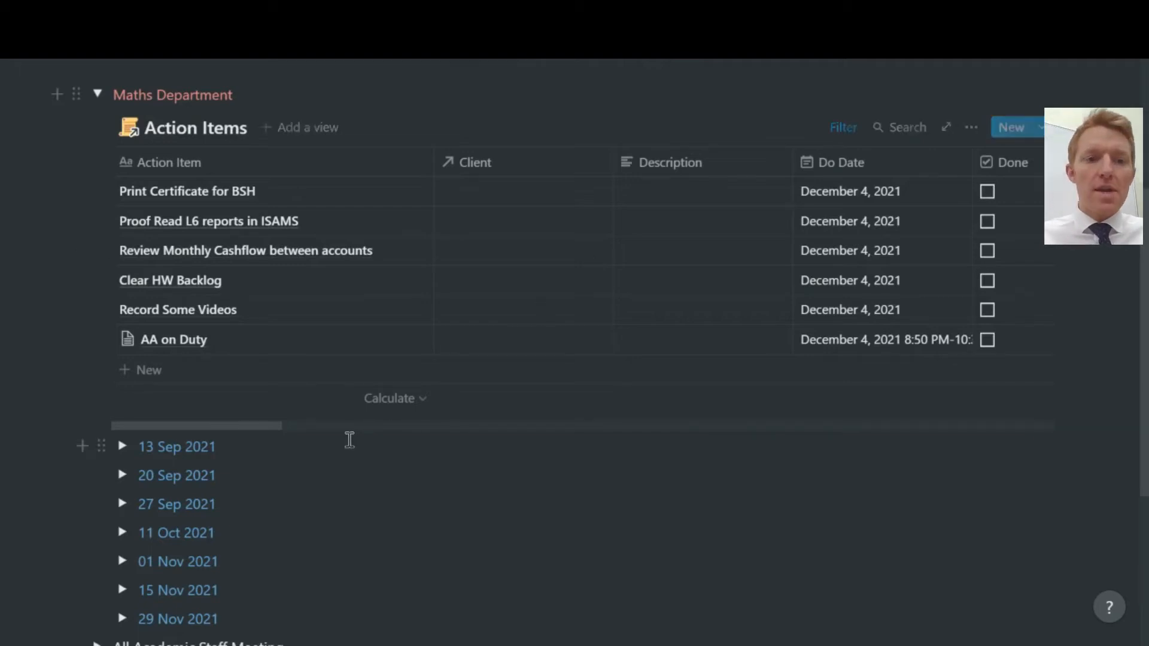
scroll(349, 438, "down", 3)
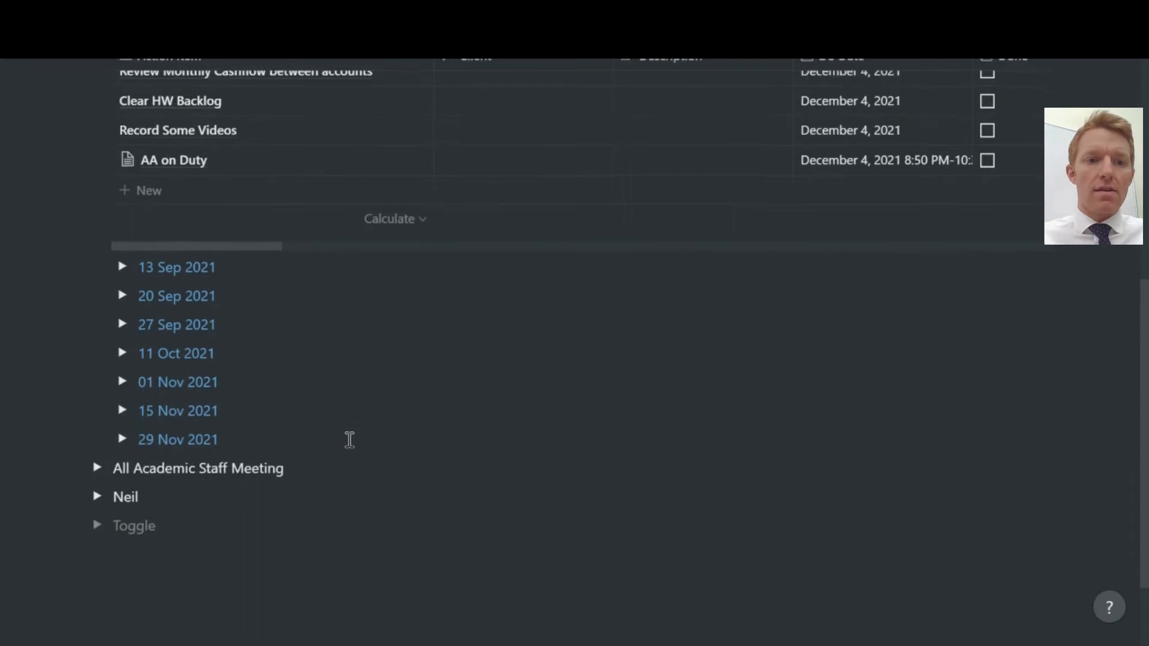
left_click(272, 437)
key("Return")
Title the new toggle '04 Dec 2021'.
scroll(243, 372, "up", 1)
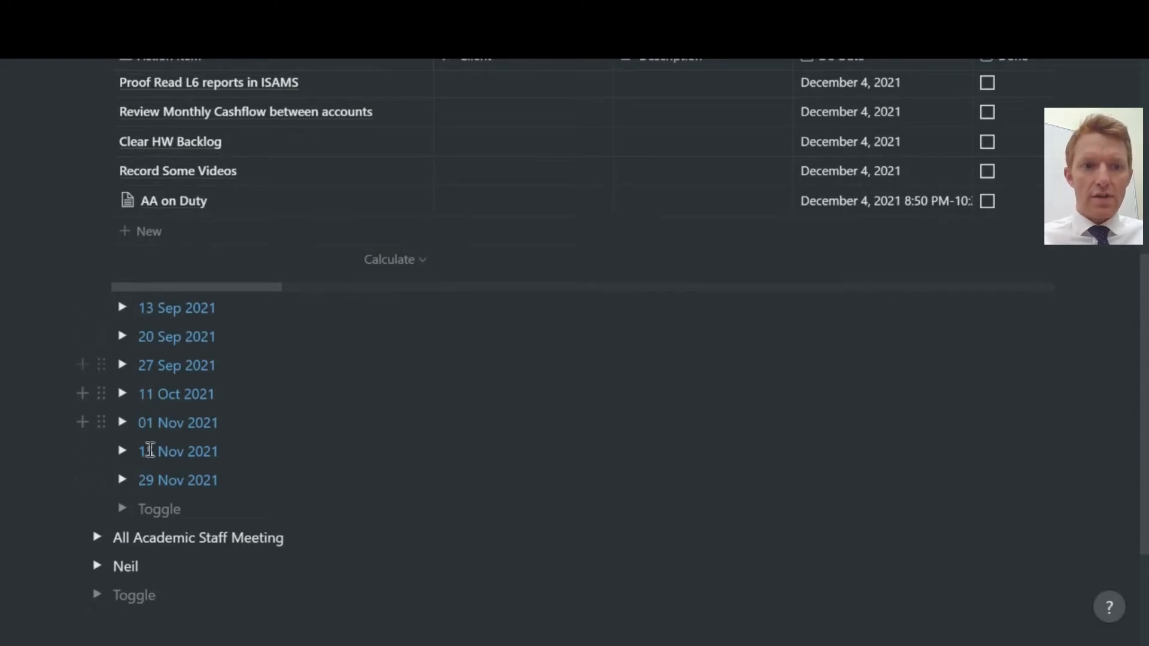
scroll(172, 327, "up", 1)
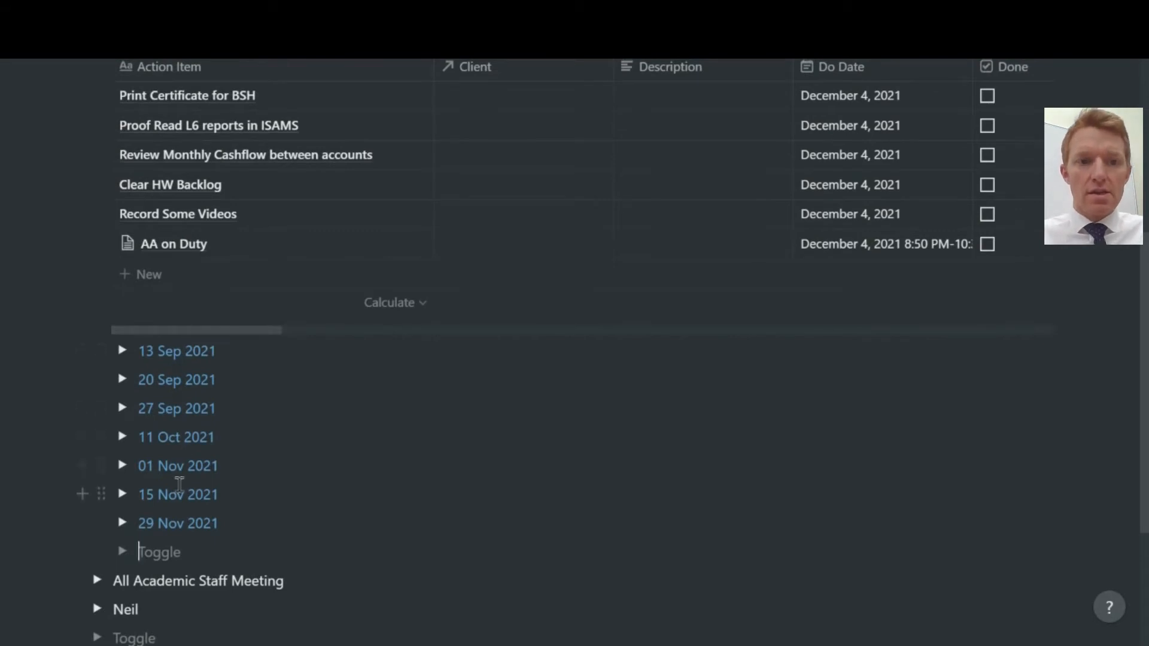
scroll(179, 485, "up", 1)
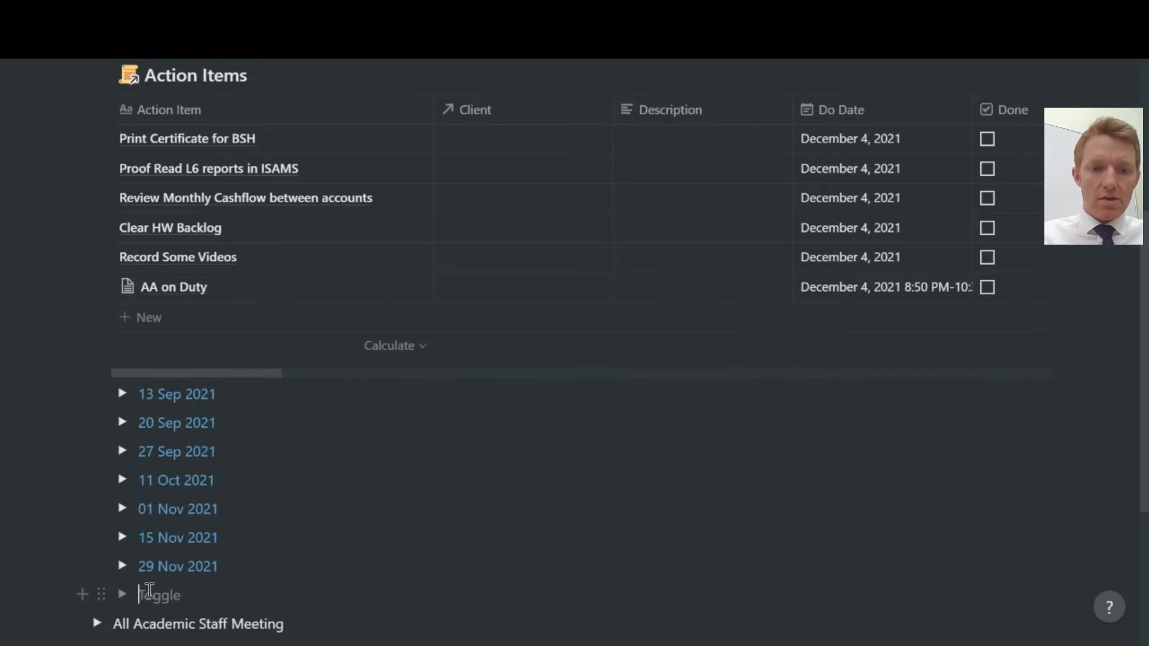
type("06 Dec 20")
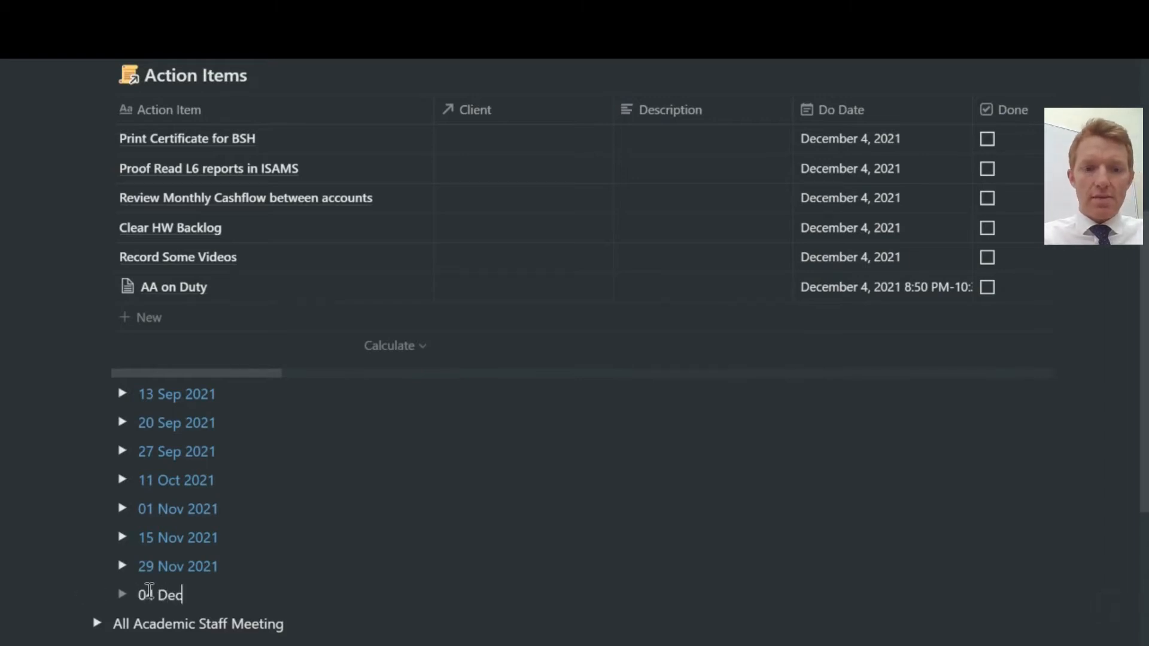
type("21")
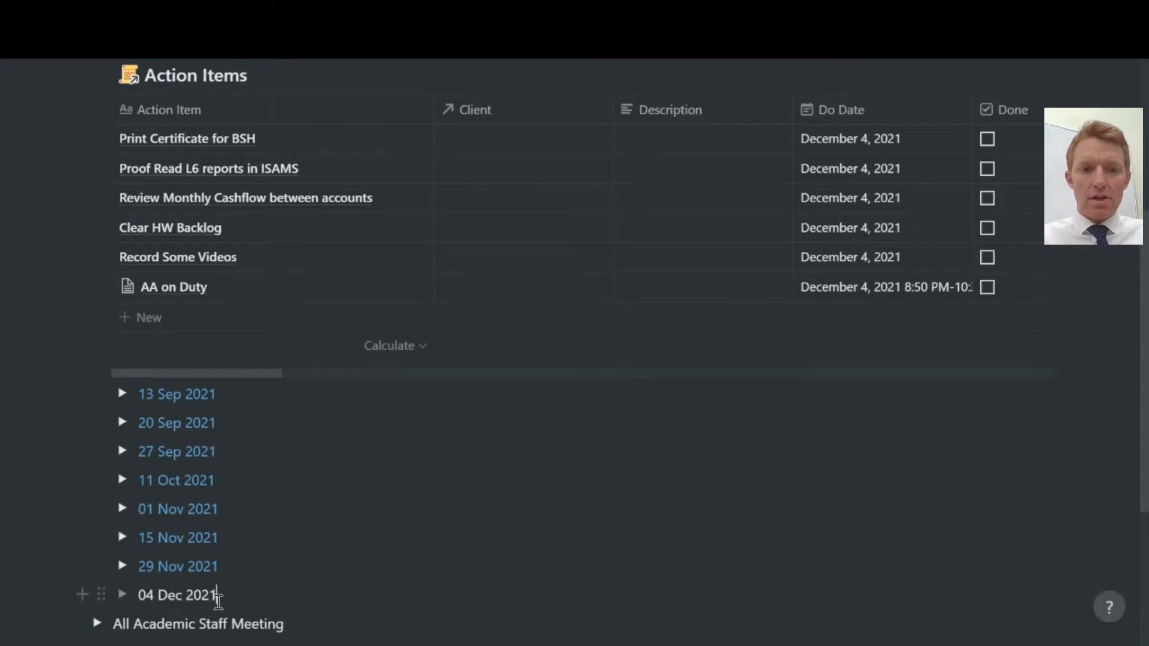
left_click_drag(218, 595, 151, 543)
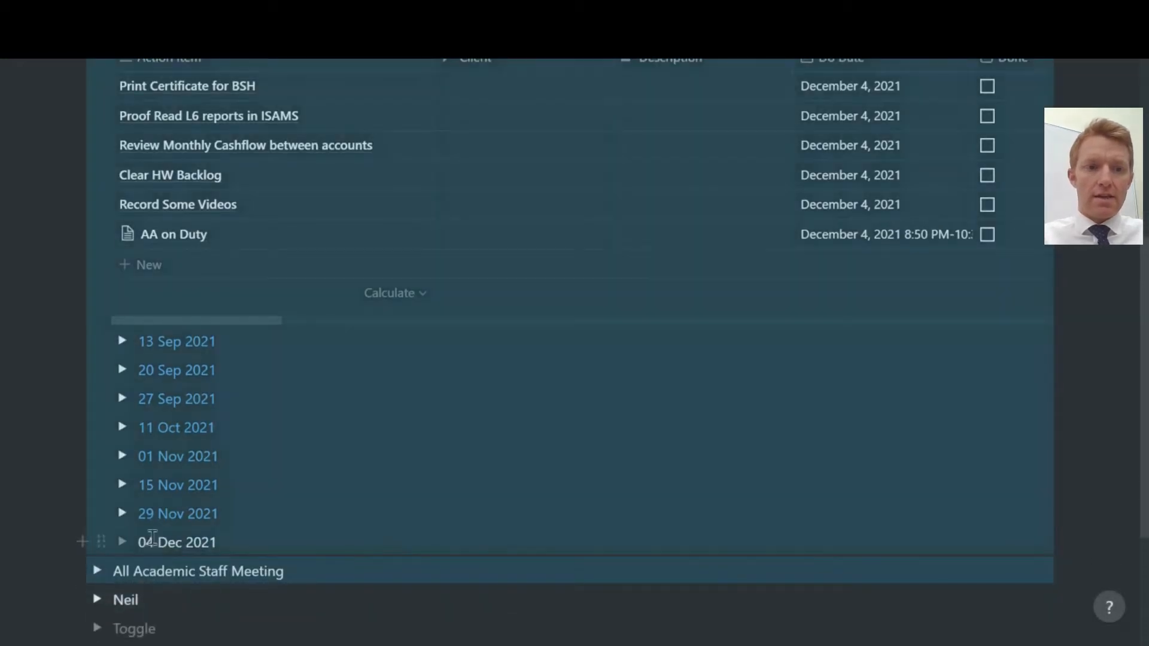
Colour the 04 Dec 2021 heading blue and expand its toggle.
right_click(145, 541)
left_click(238, 540)
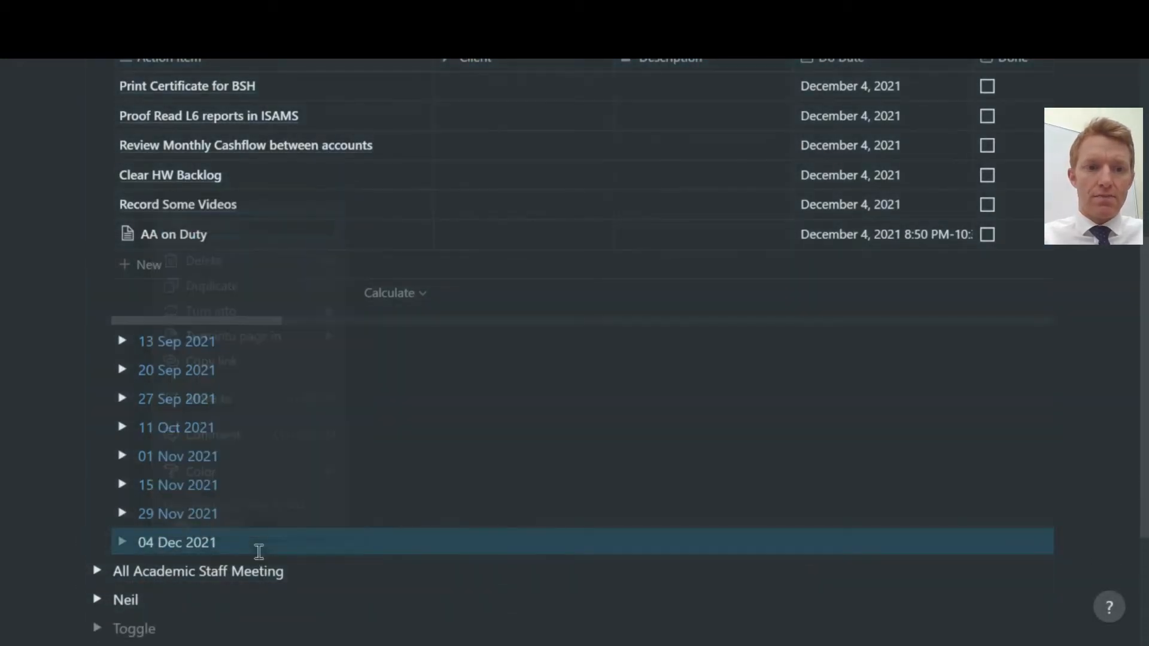
left_click(222, 542)
left_click_drag(223, 542, 139, 542)
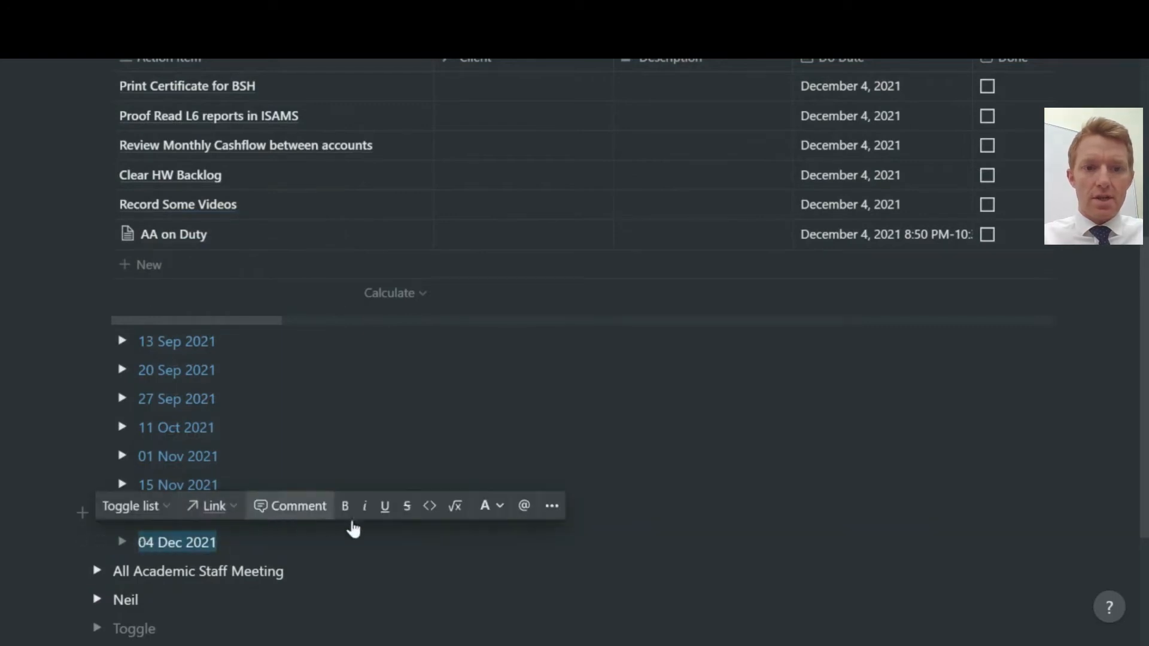
left_click(486, 506)
left_click(466, 295)
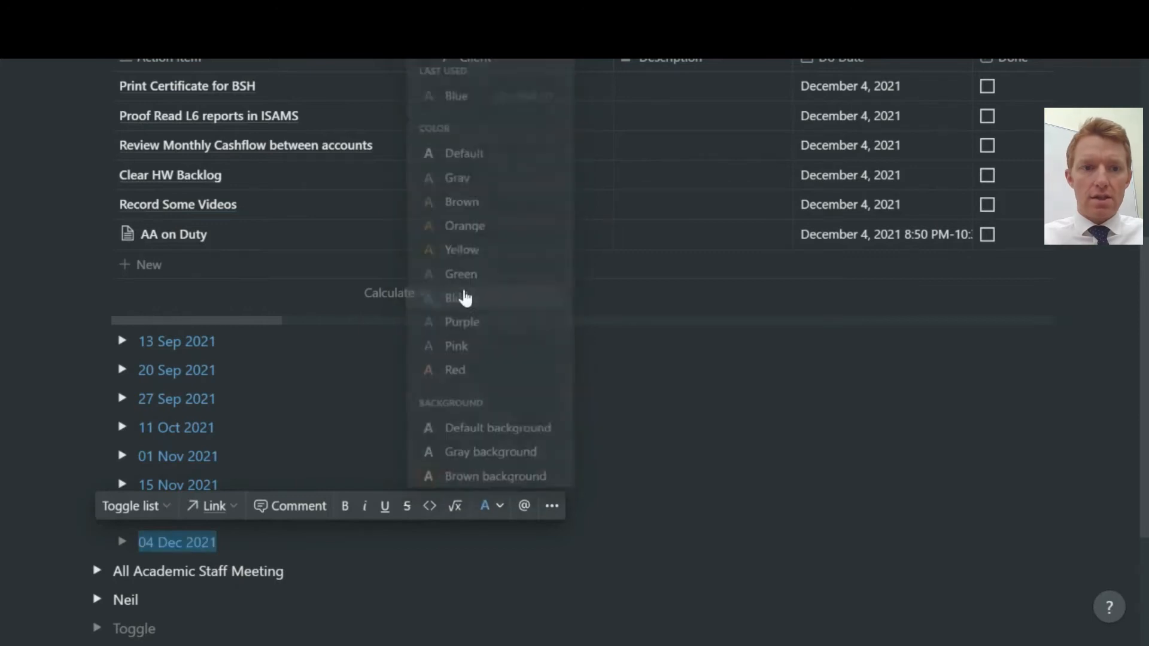
left_click(122, 543)
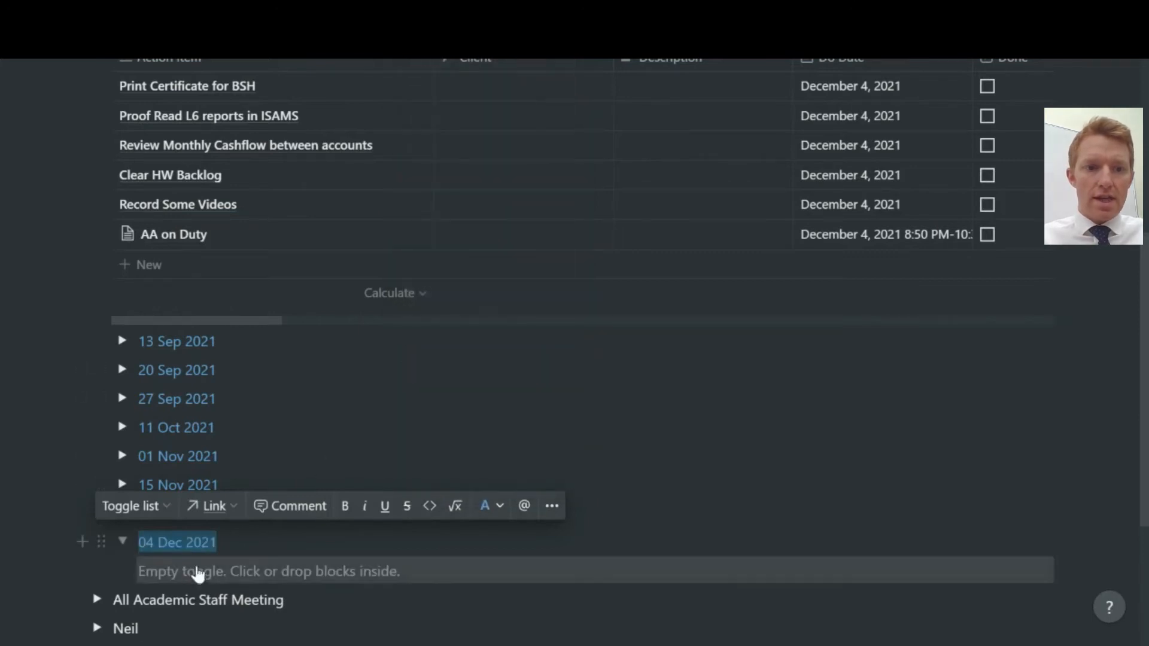
left_click(190, 573)
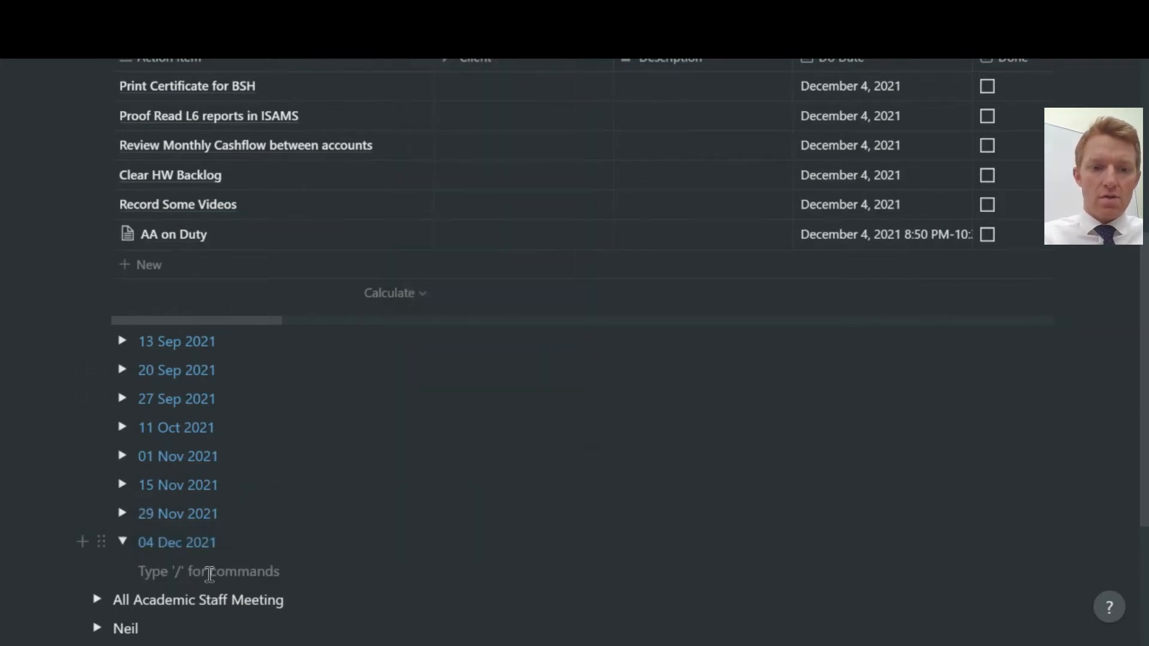
Add to-dos 'Mark 4th form papers' and 'Speak to HOD re: sets for next year'.
type("/che")
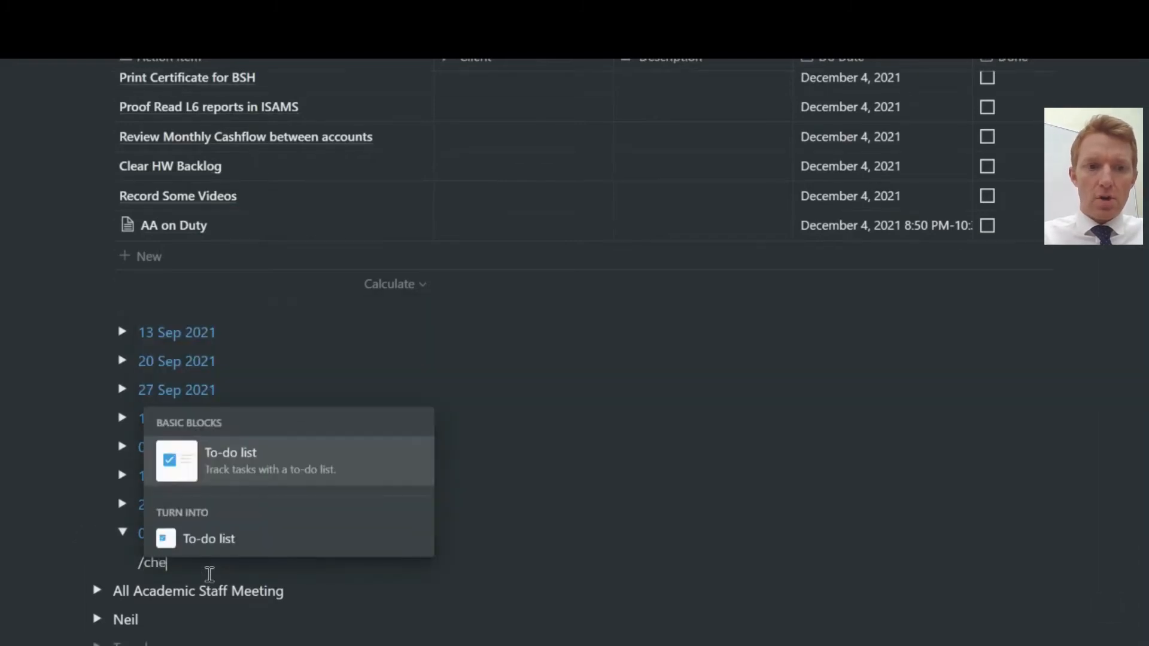
left_click(239, 464)
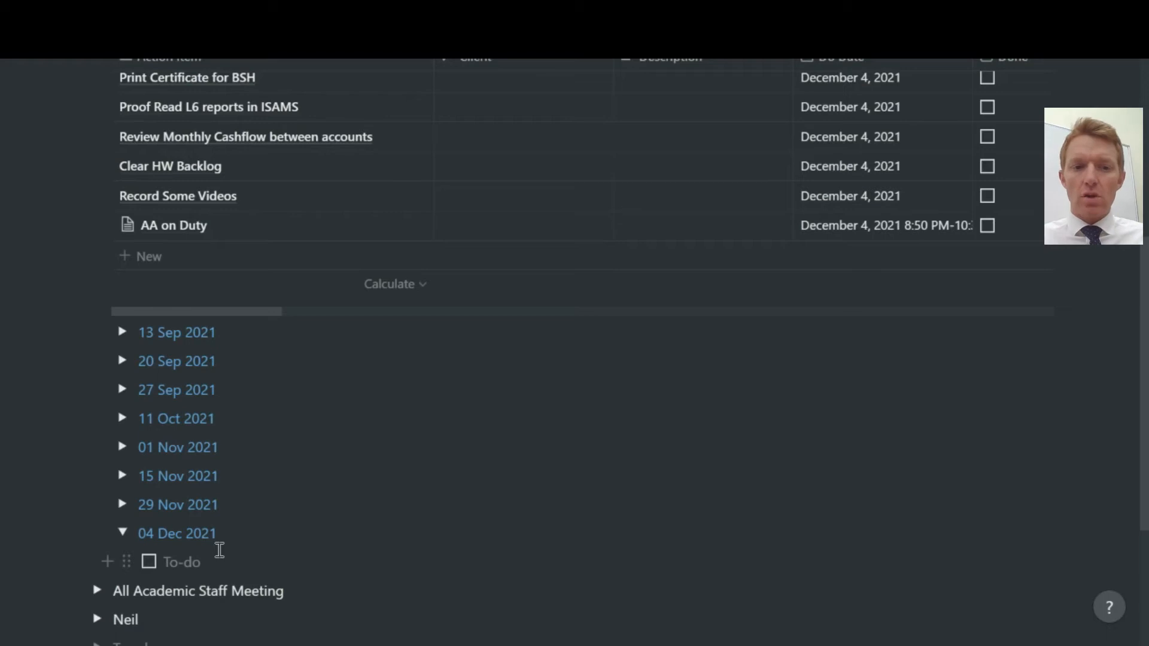
type("Mar")
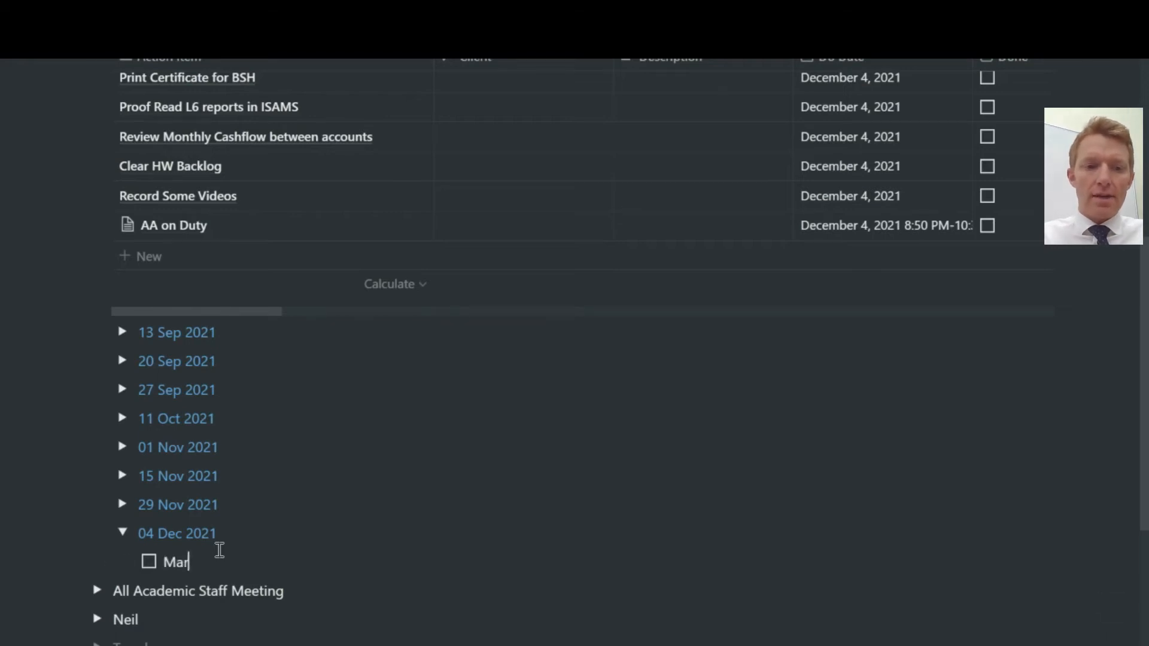
type("k 4th")
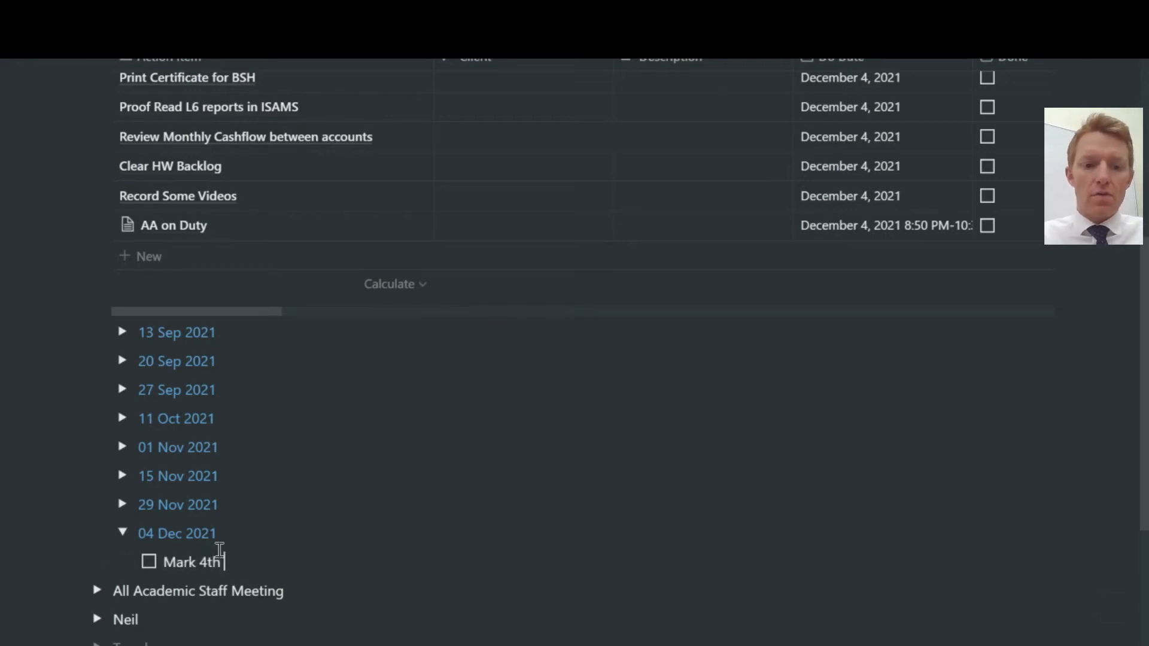
type(" form paper")
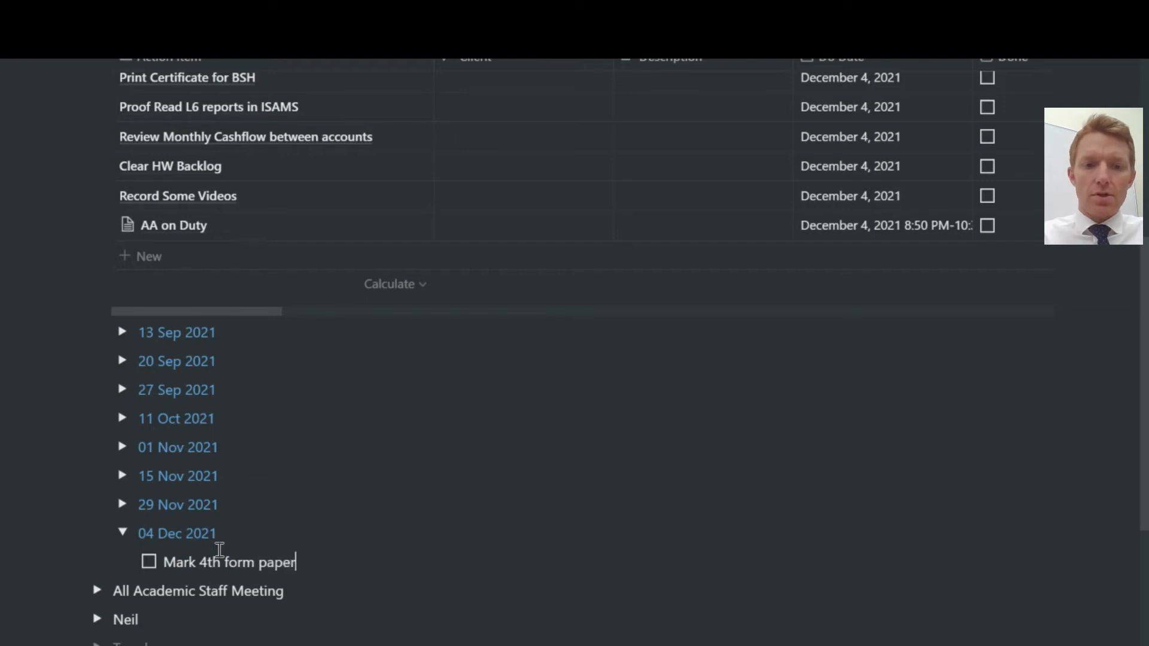
type("s")
key("Return")
type("Speak")
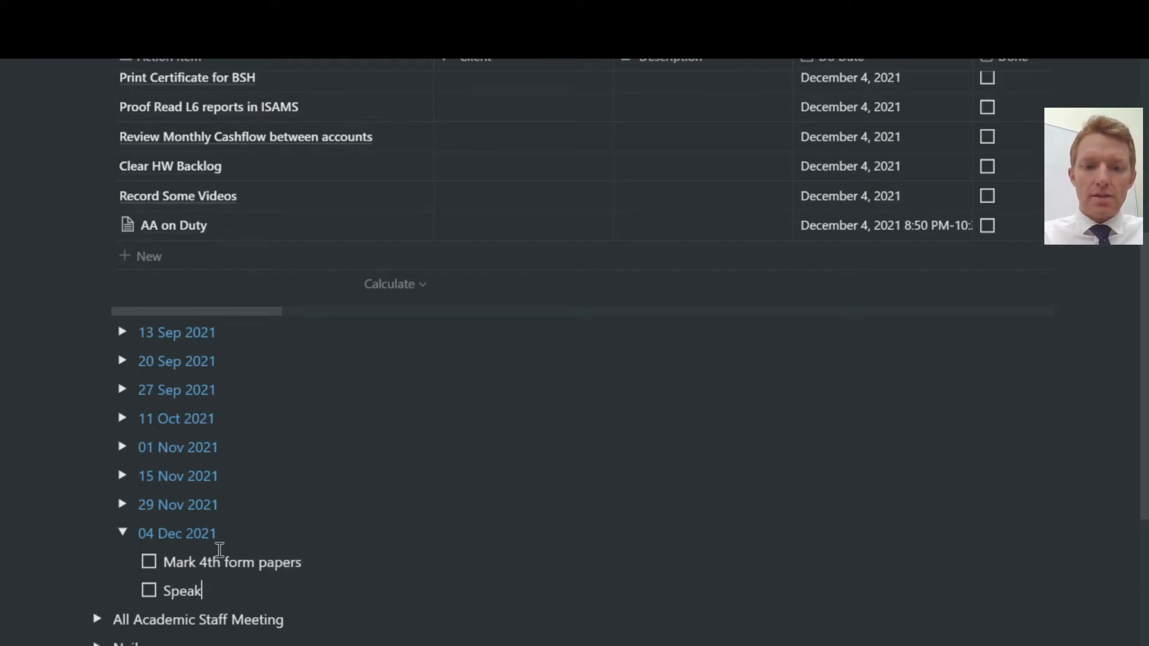
type(" to HOD re: sets for next year")
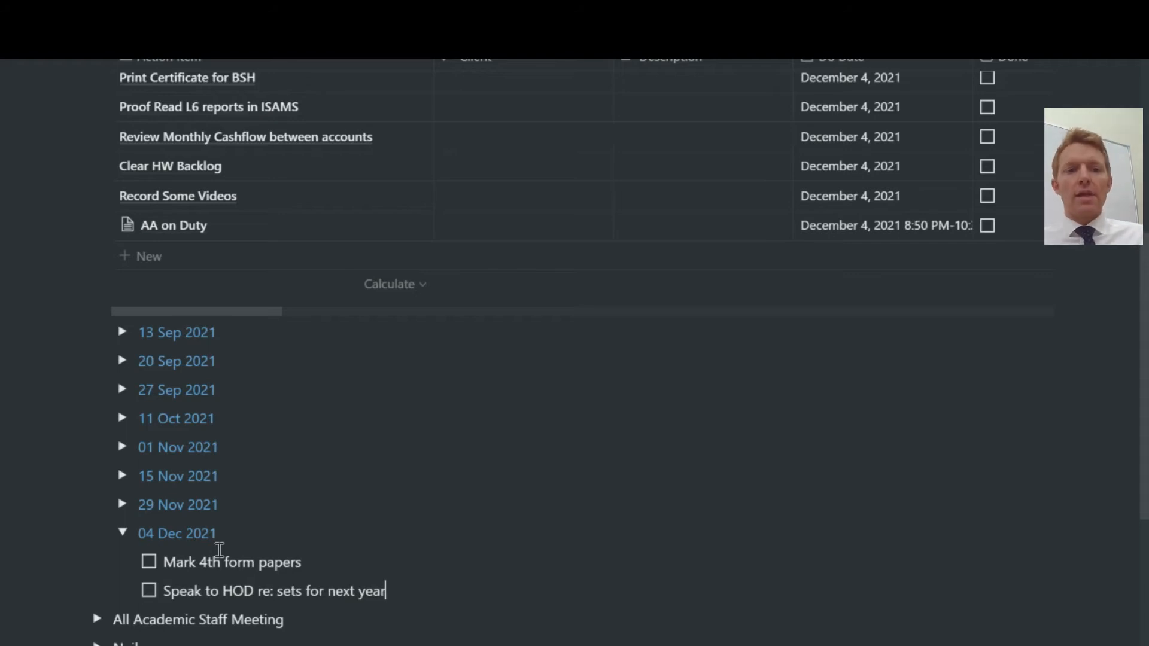
Reopen the 04 Dec 2021 toggle and add a plain blank line below the last to-do.
left_click(123, 533)
left_click(123, 533)
left_click(123, 533)
scroll(123, 533, "down", 2)
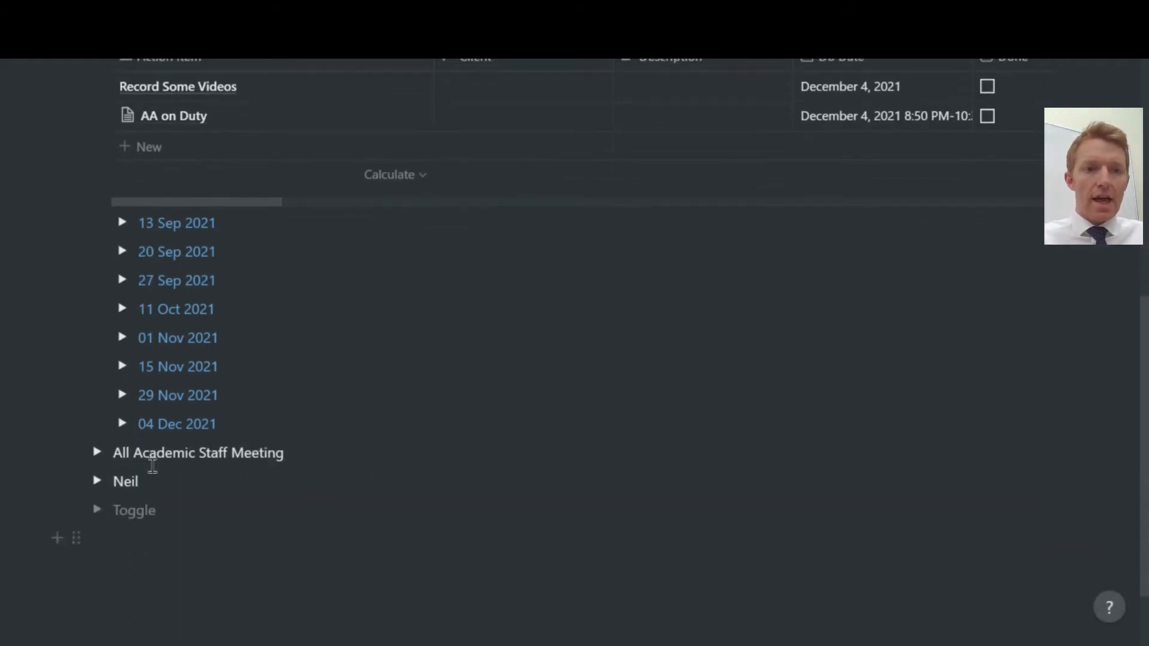
left_click(123, 427)
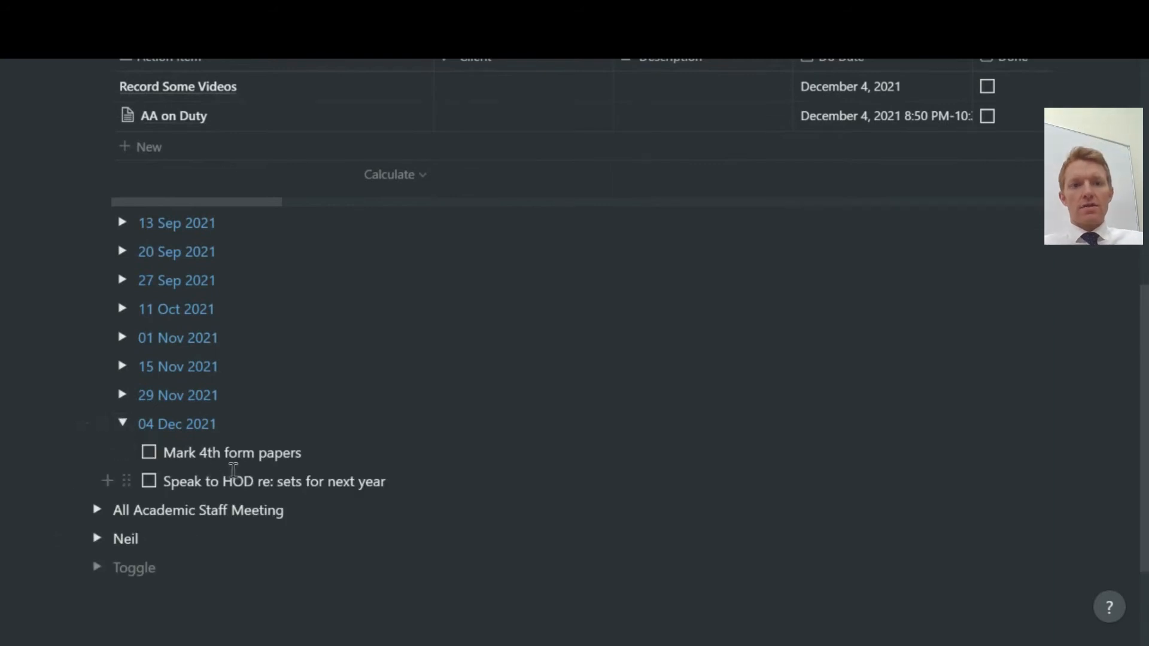
left_click(124, 425)
left_click(124, 424)
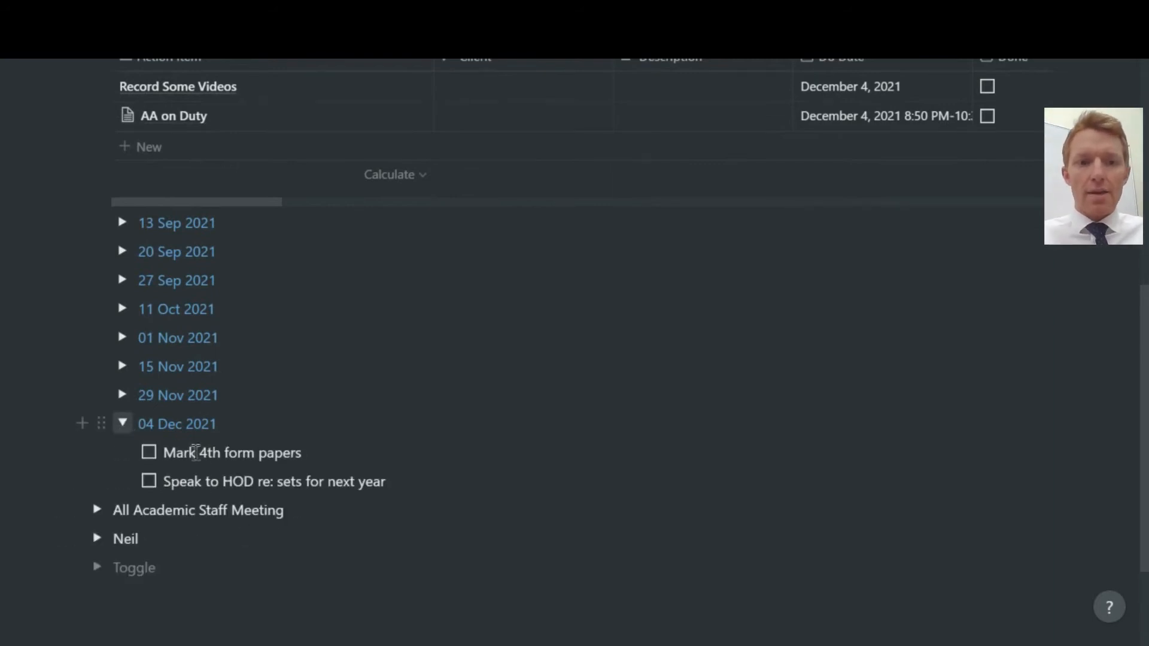
left_click(443, 470)
key("Return")
key("BackSpace")
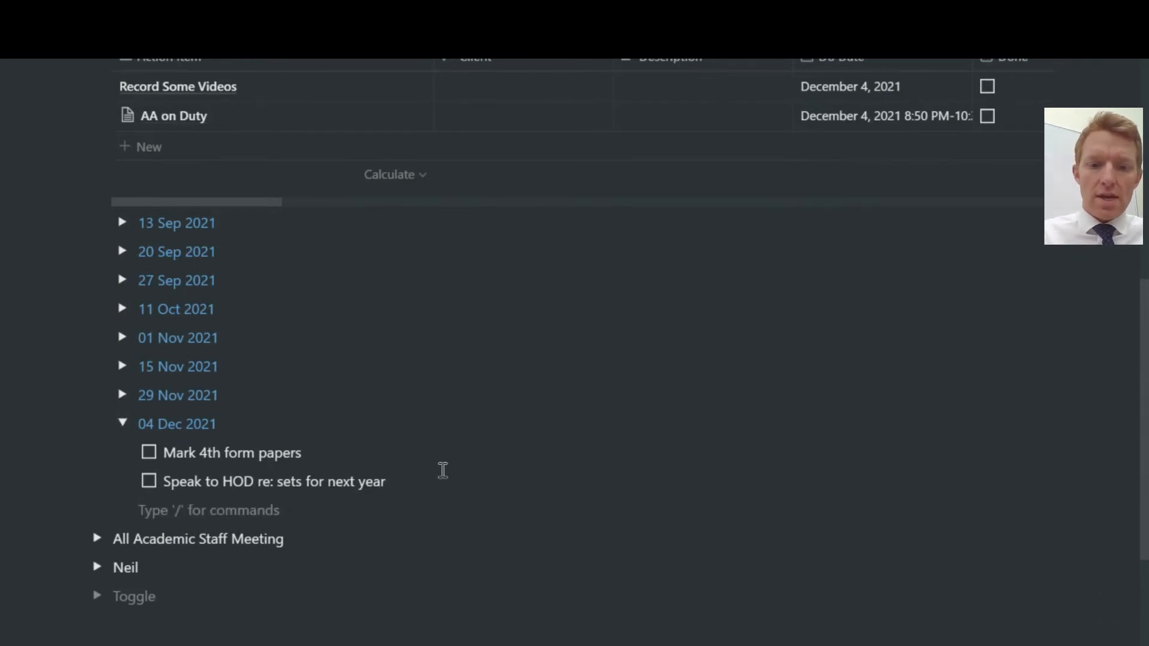
Embed a linked view of the Resources database using /data.
type("/tabel")
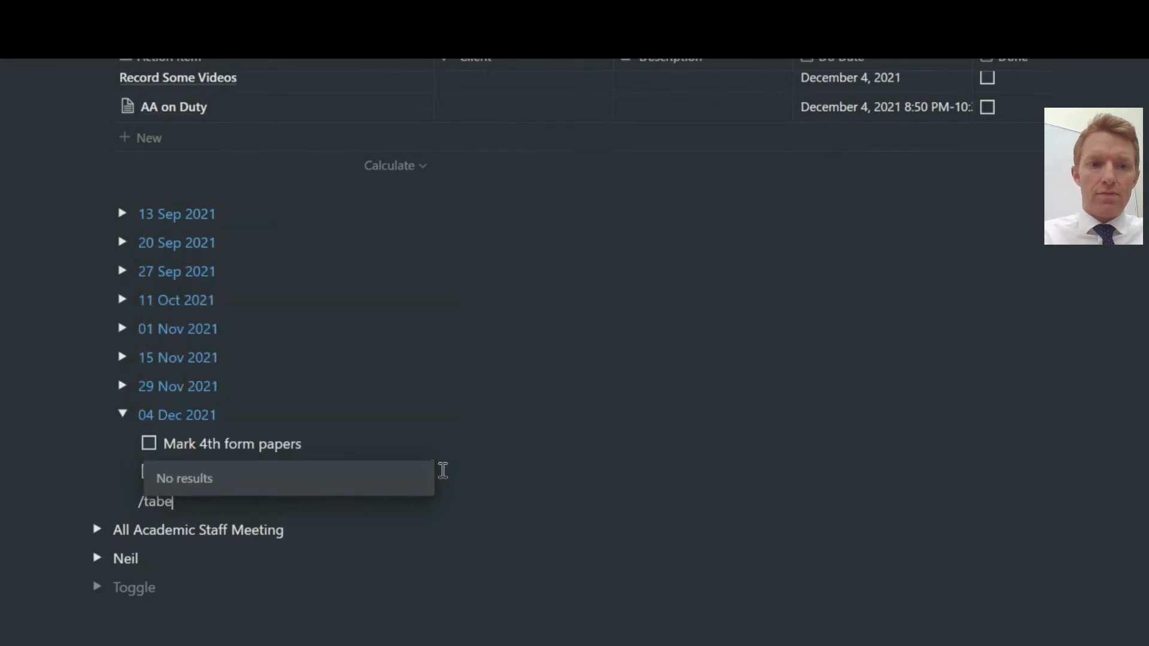
key("BackSpace")
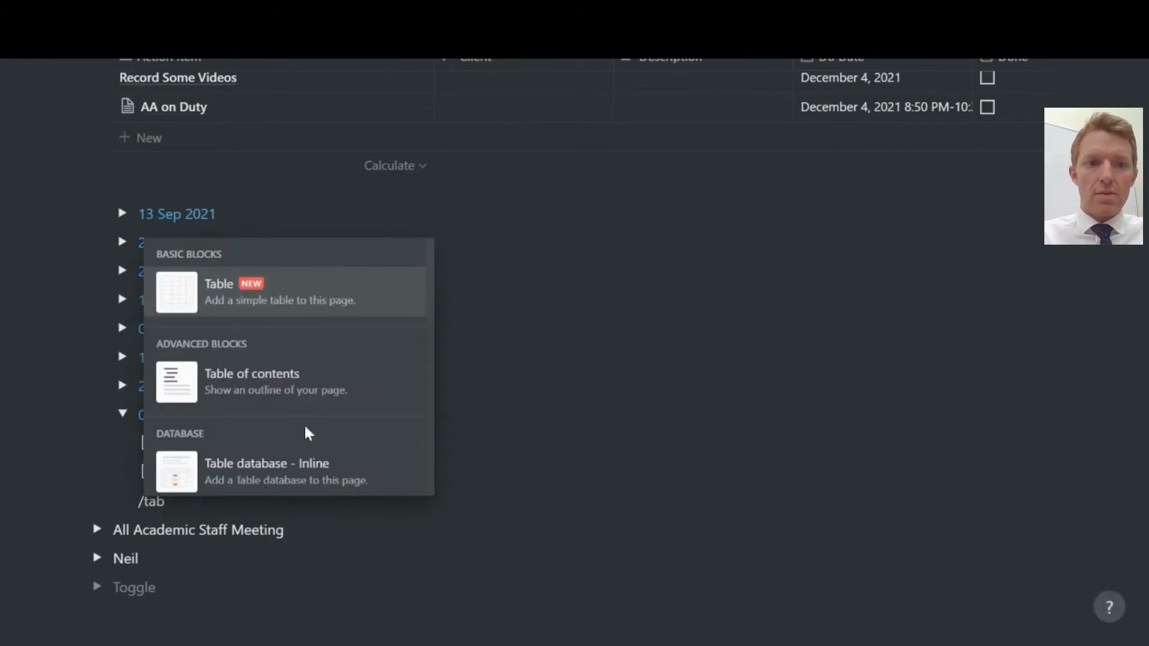
scroll(304, 428, "down", 4)
key("BackSpace")
key("BackSpace")
key("BackSpace")
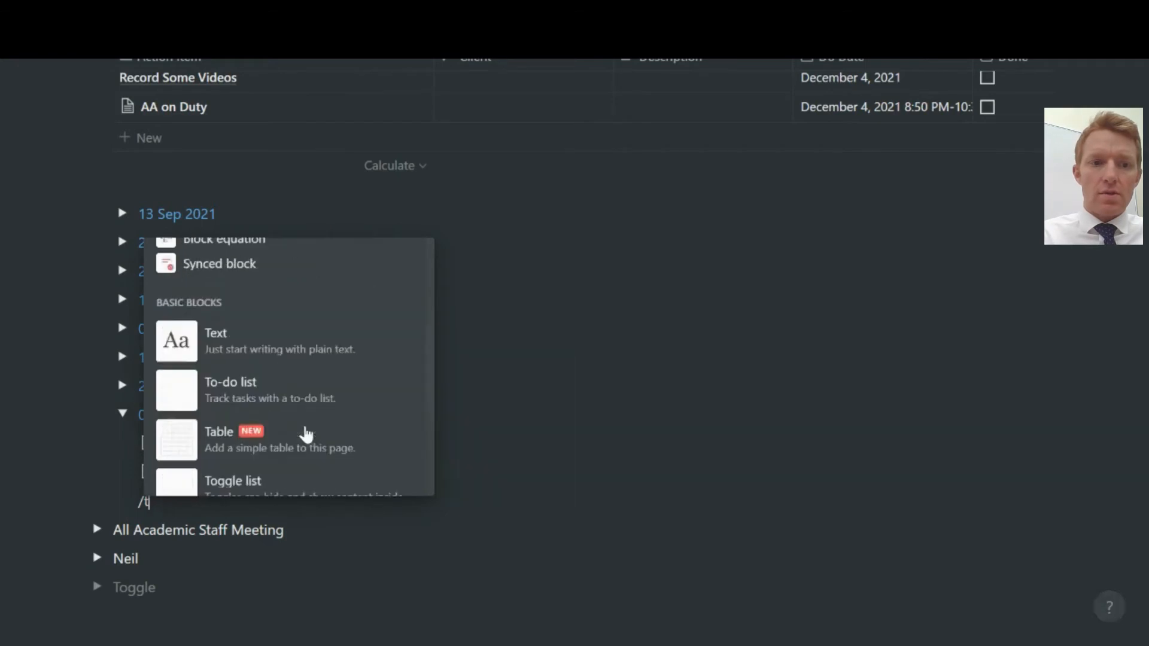
type("data")
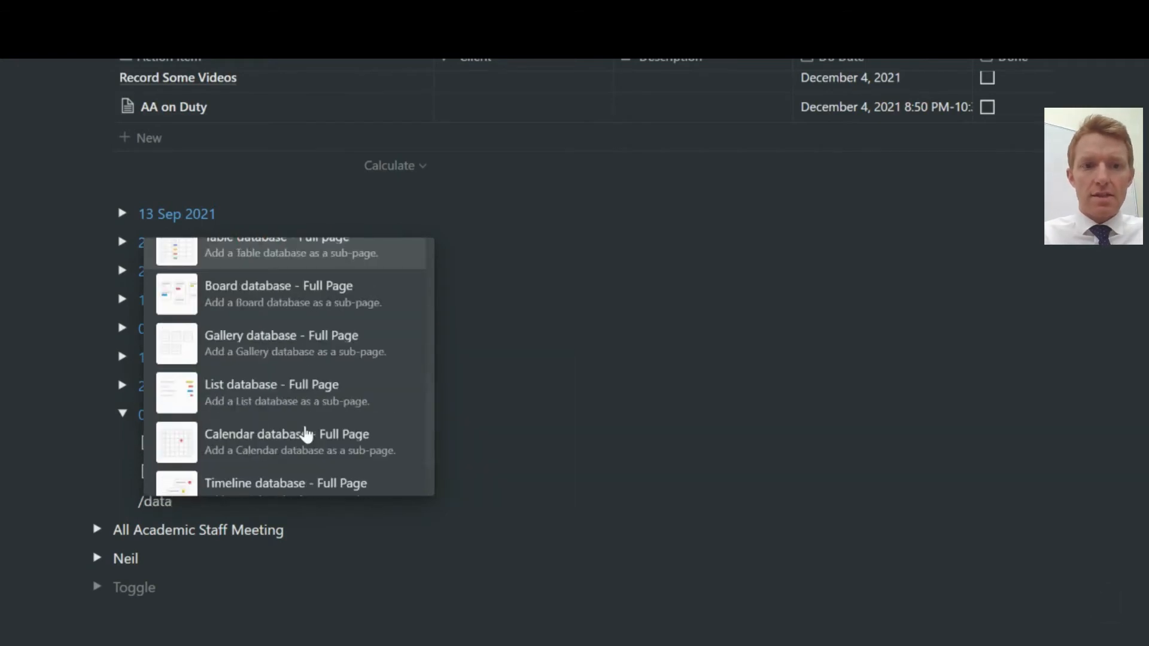
scroll(305, 434, "down", 2)
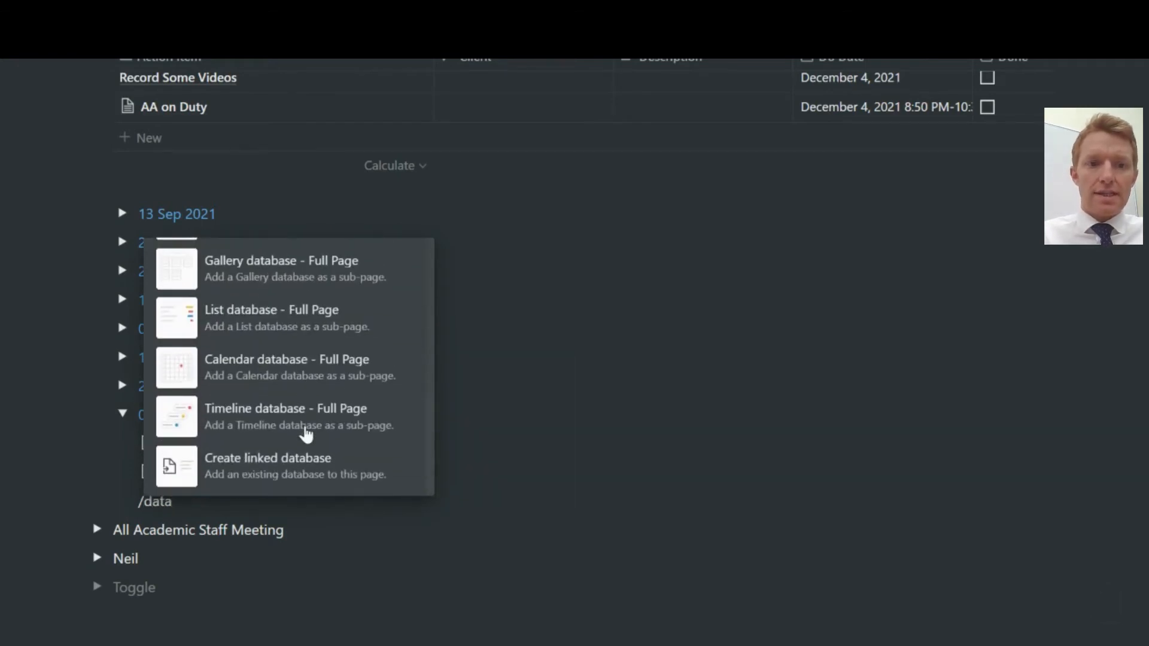
left_click(315, 472)
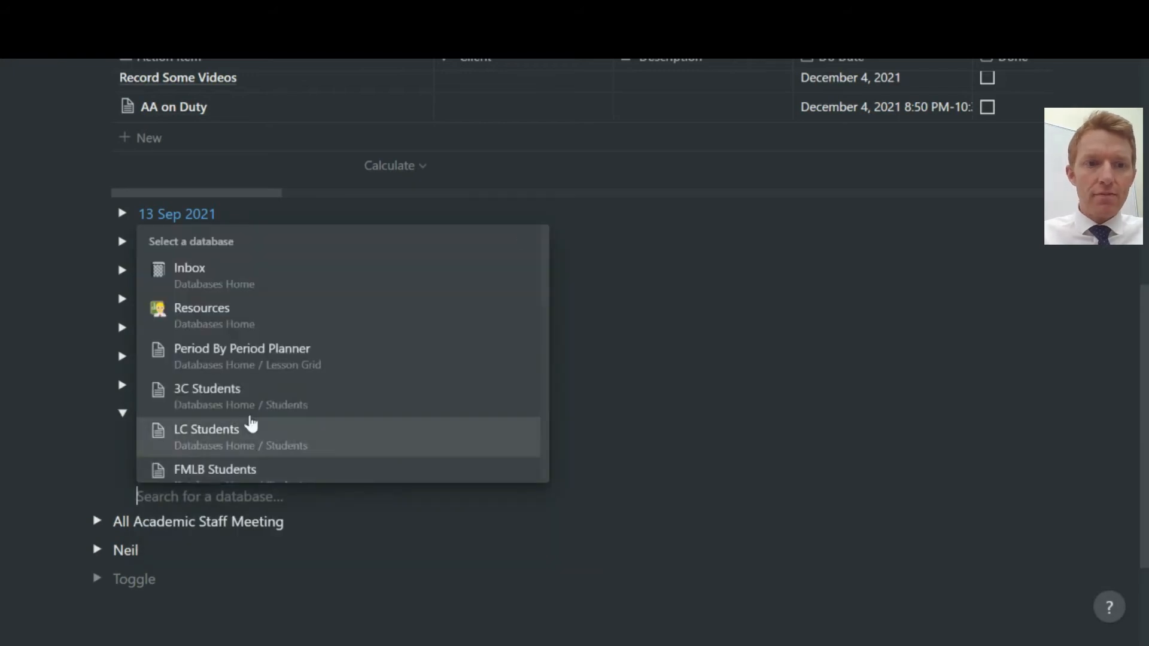
left_click(216, 329)
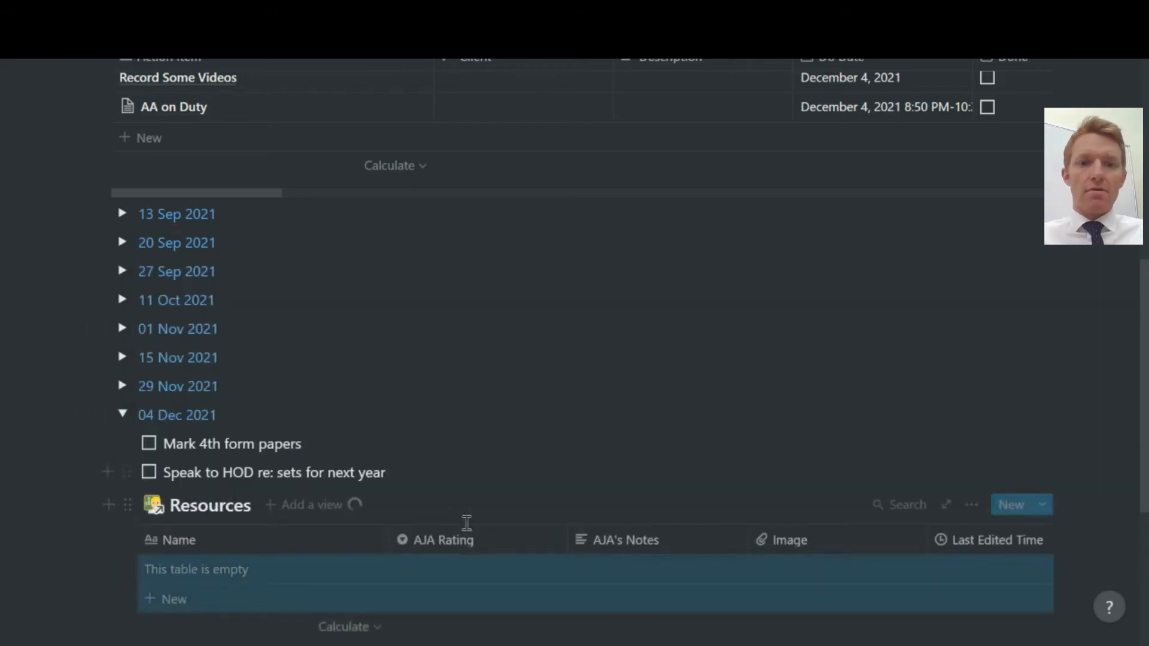
Start adding a filter to the linked Resources table.
scroll(473, 542, "down", 5)
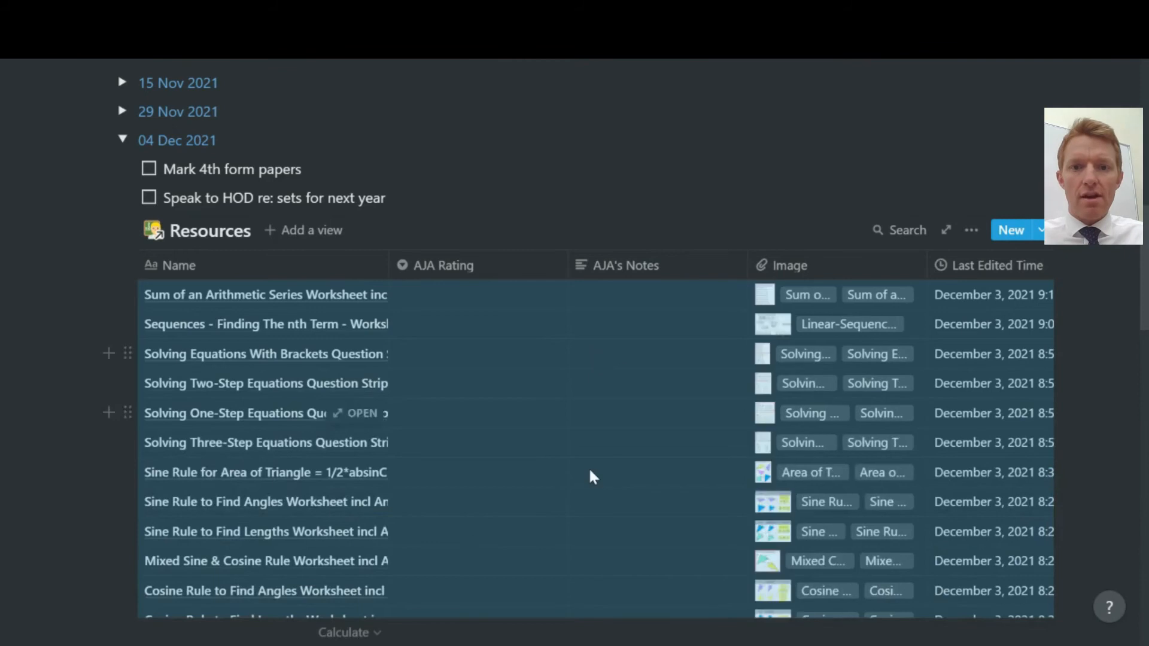
scroll(590, 474, "down", 6)
scroll(593, 477, "up", 5)
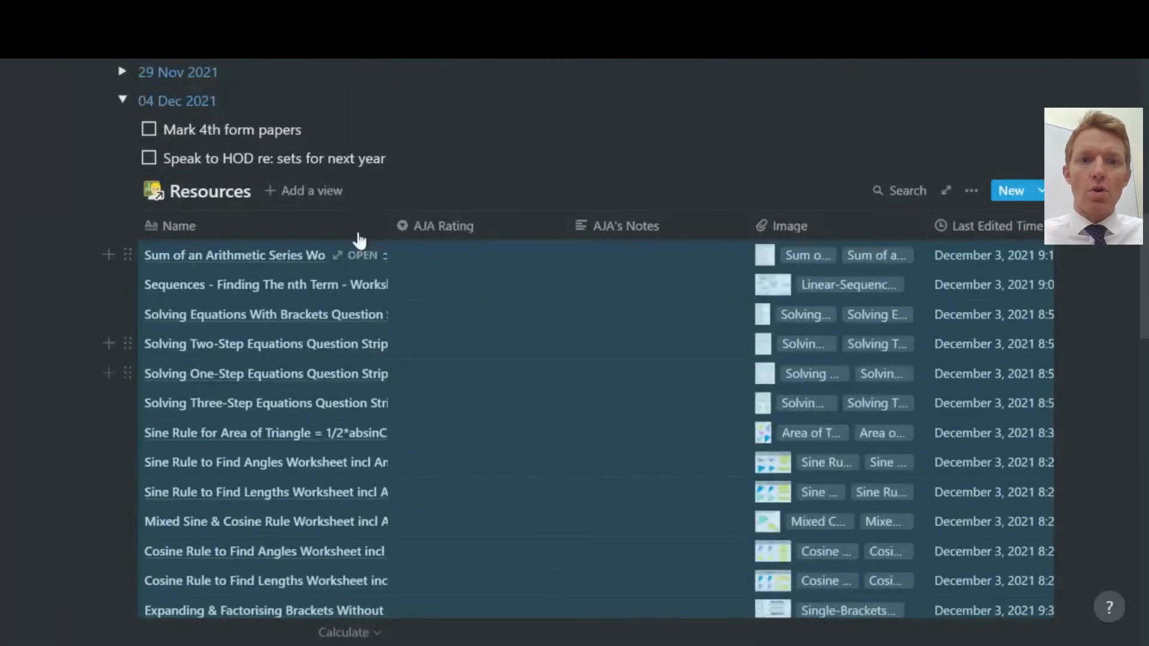
left_click(970, 191)
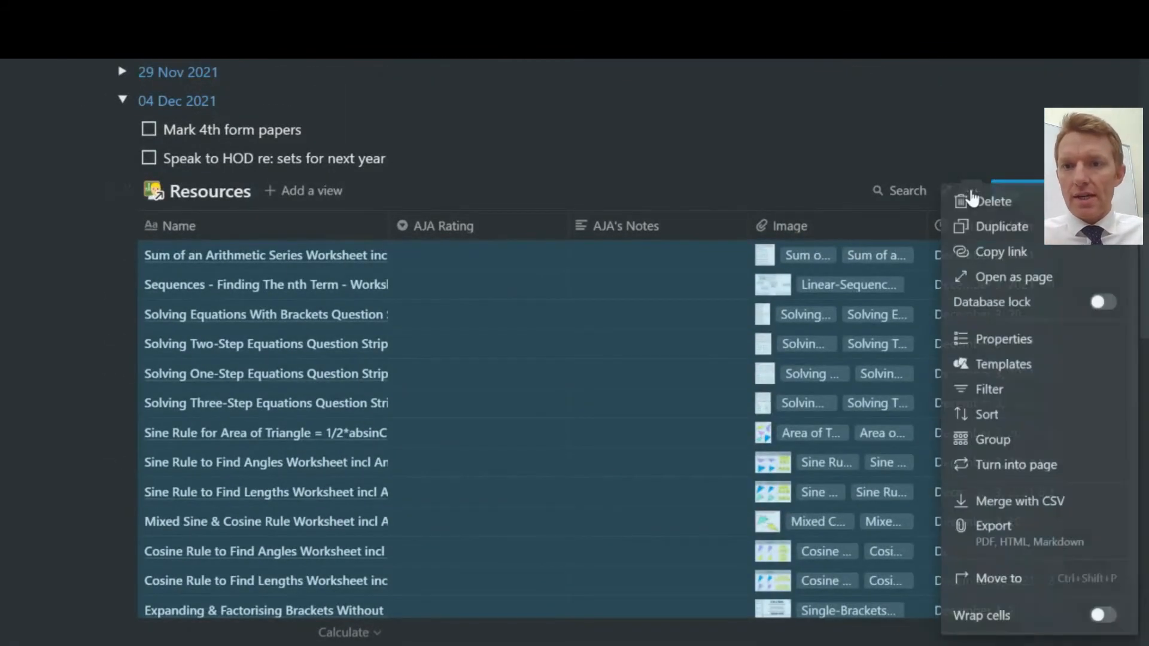
left_click(999, 395)
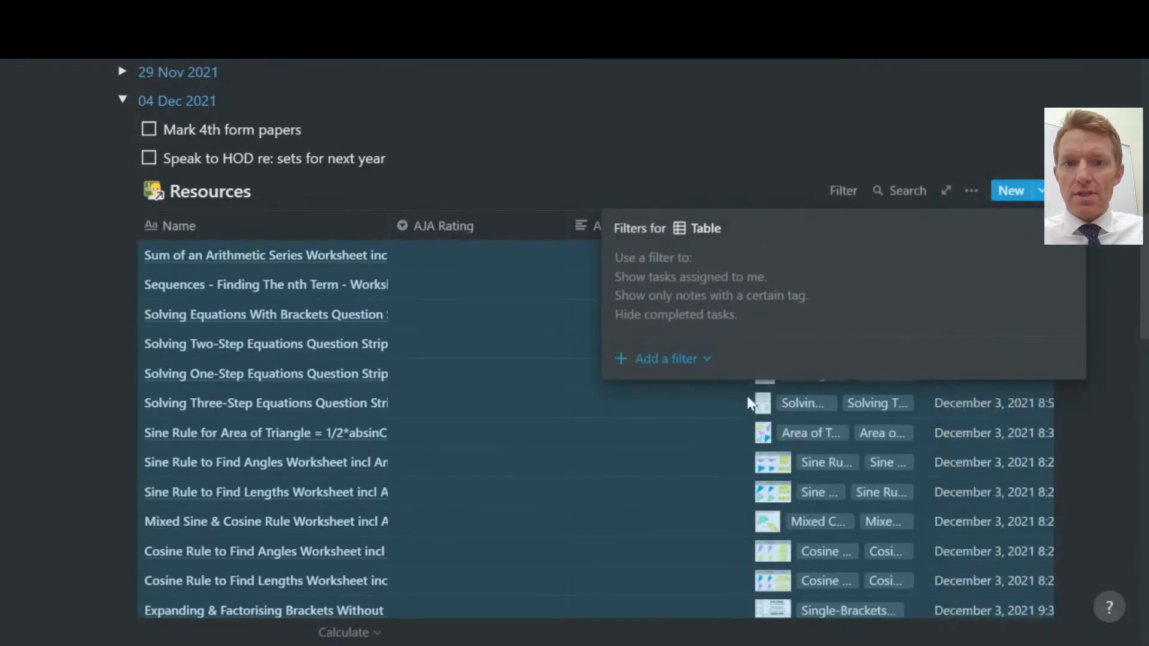
left_click(707, 360)
Filter the linked Resources table to Type Worksheet.
left_click(679, 391)
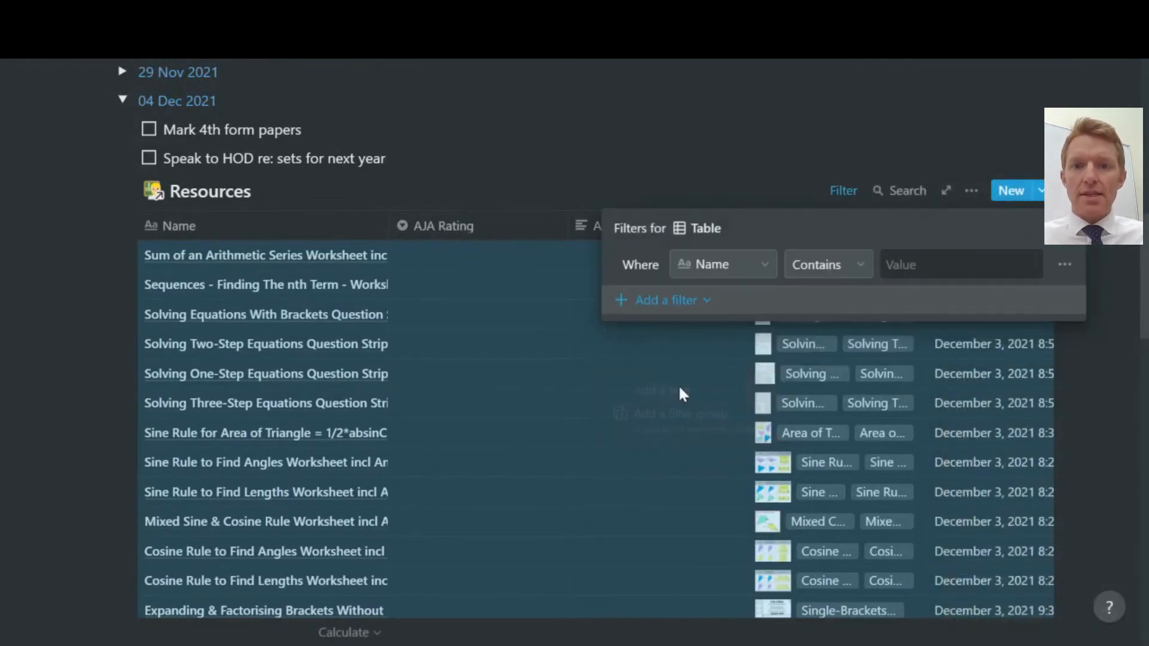
left_click(761, 269)
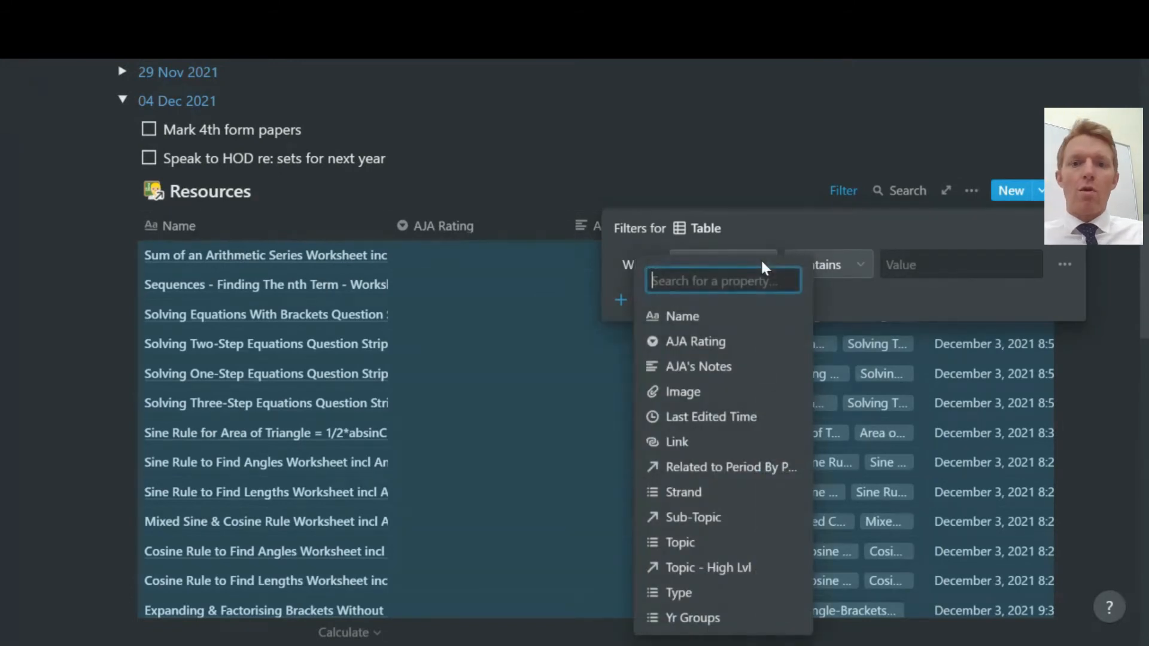
left_click(686, 594)
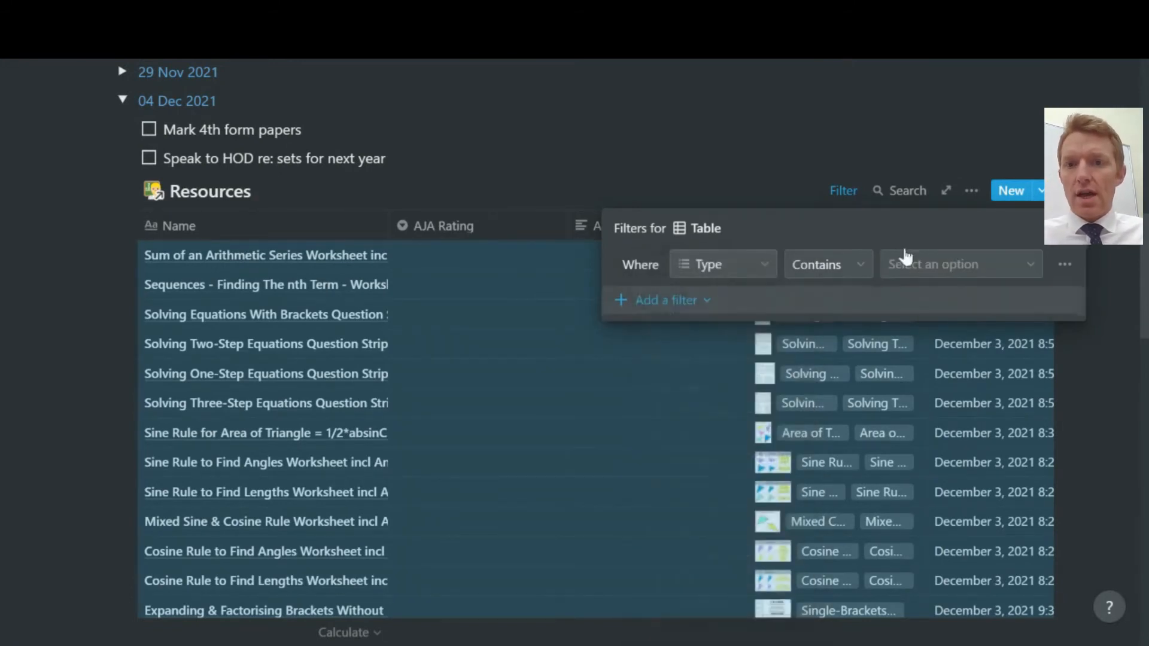
left_click(936, 275)
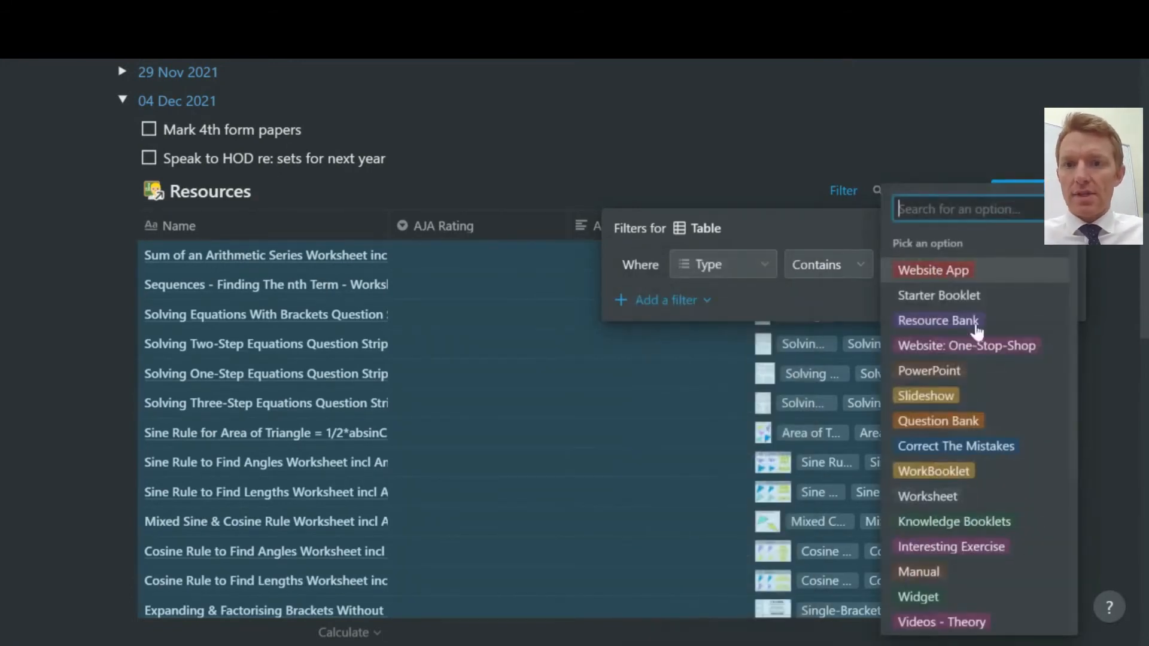
left_click(942, 507)
Keep the Contains condition, close the filter panel, and delete the linked Resources table.
left_click(852, 259)
left_click(794, 219)
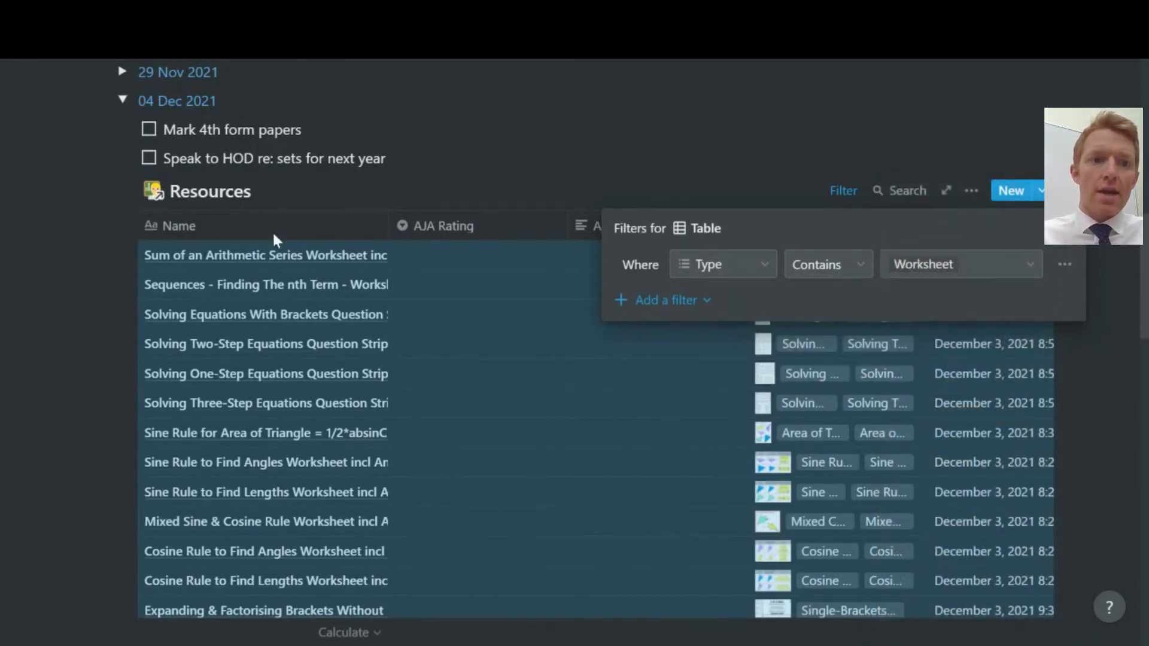
left_click(469, 130)
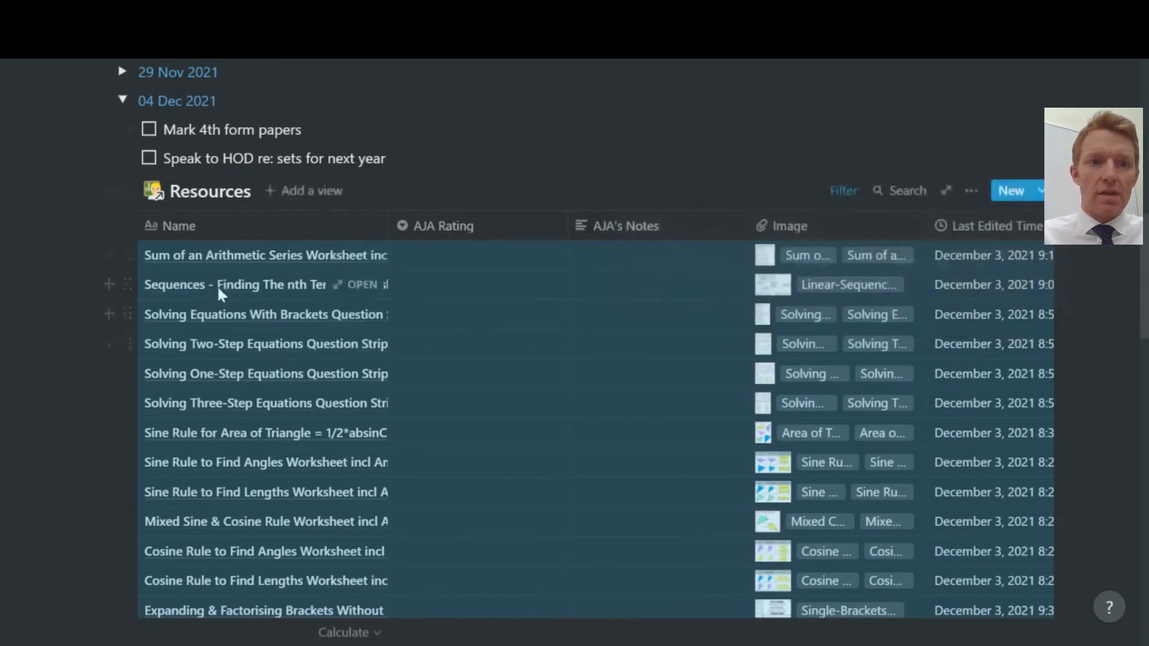
left_click(128, 191)
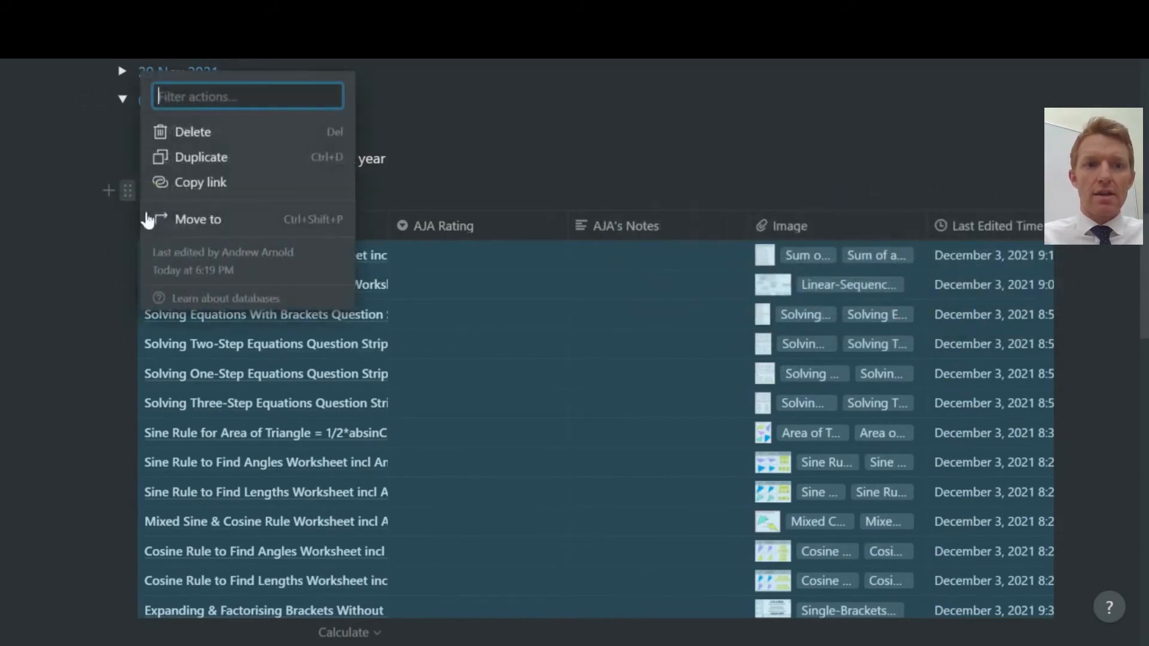
left_click(231, 139)
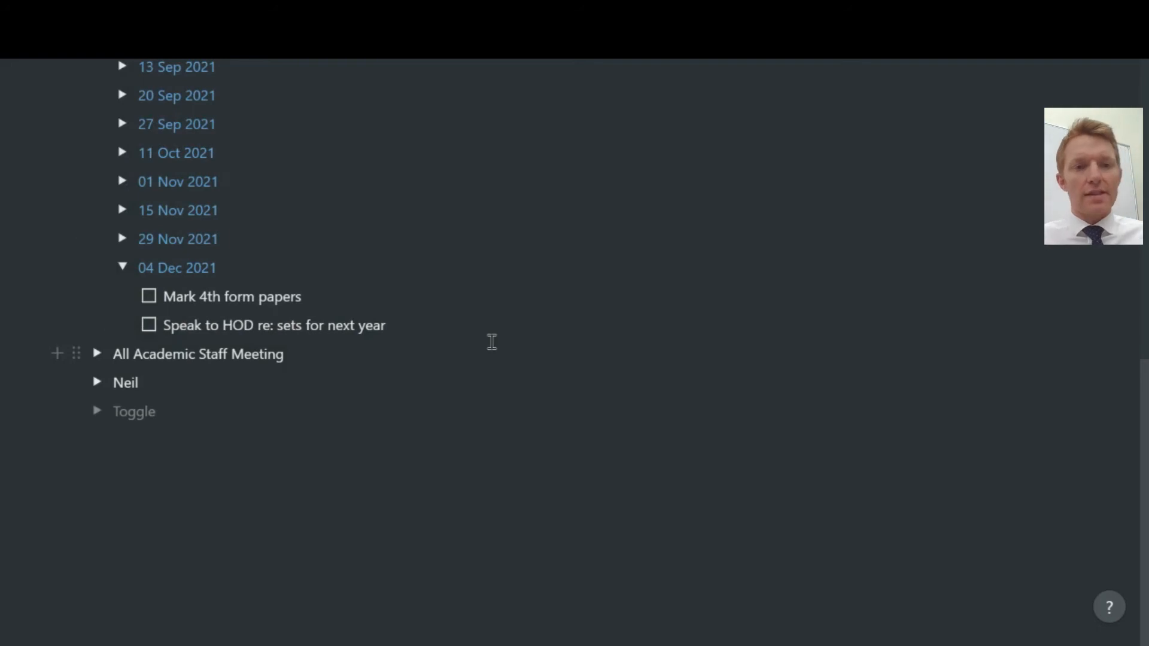
Scroll up to the Maths Department's six-task Action Items table.
scroll(492, 342, "up", 2)
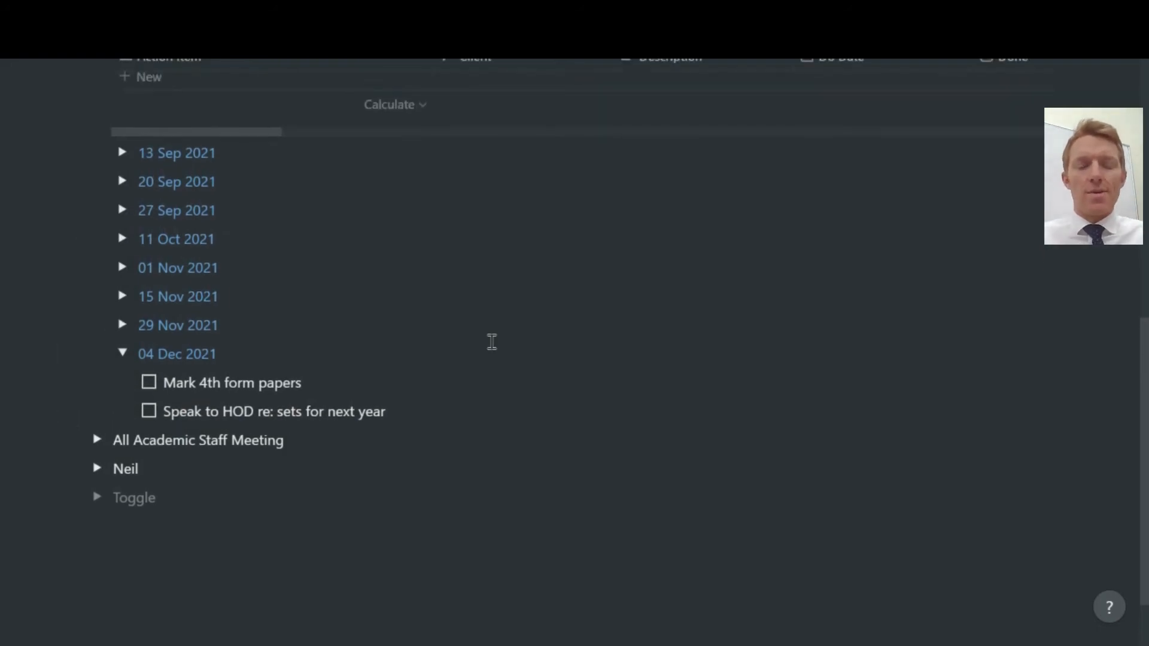
scroll(492, 342, "up", 2)
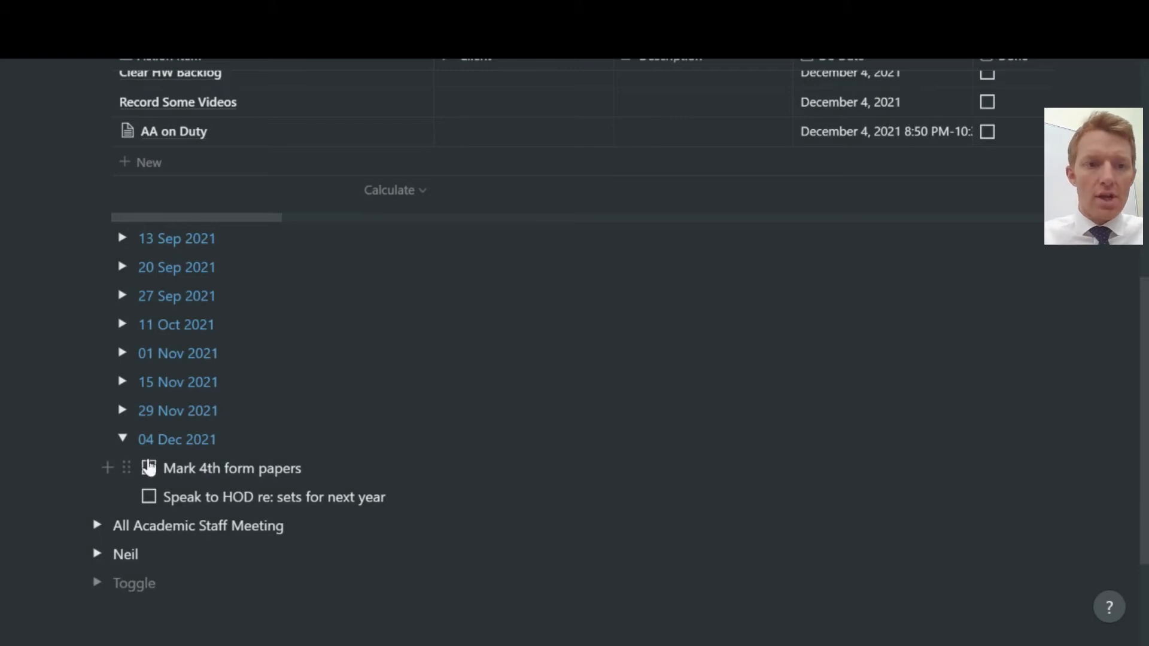
scroll(335, 444, "up", 2)
scroll(335, 444, "up", 4)
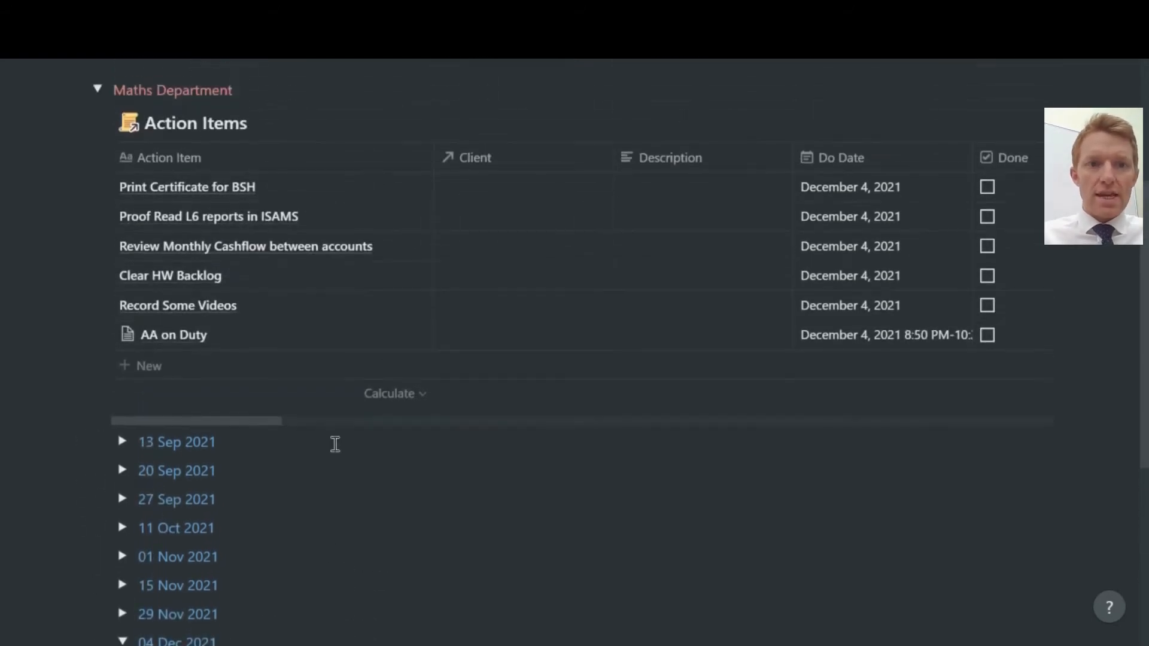
scroll(205, 455, "down", 5)
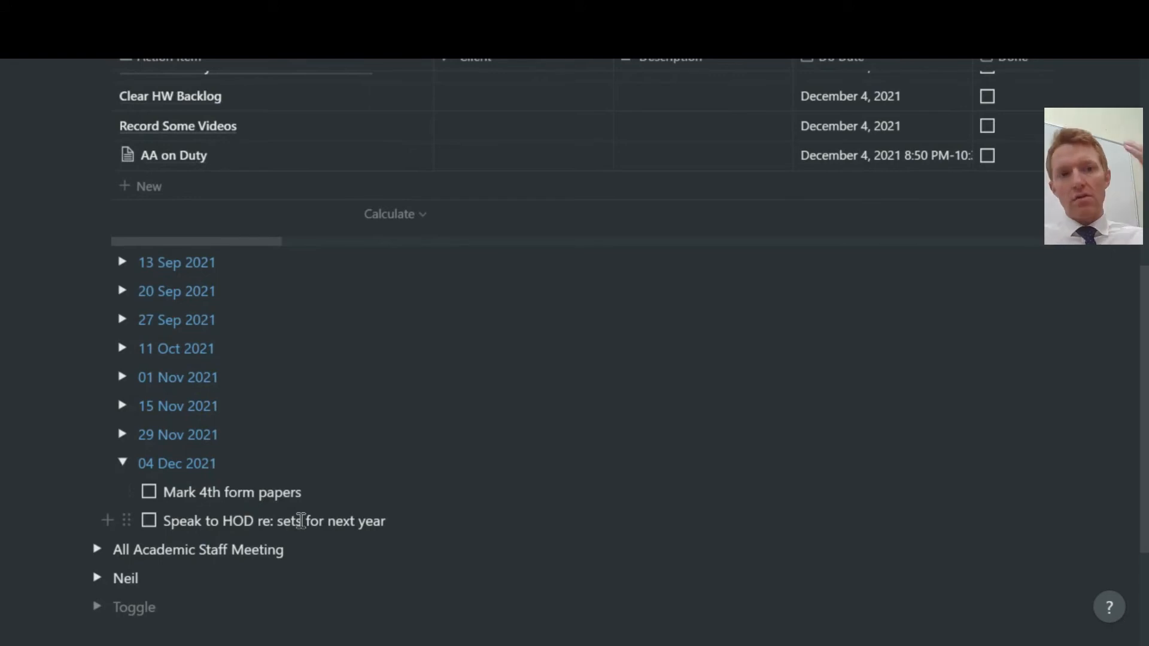
scroll(301, 520, "up", 5)
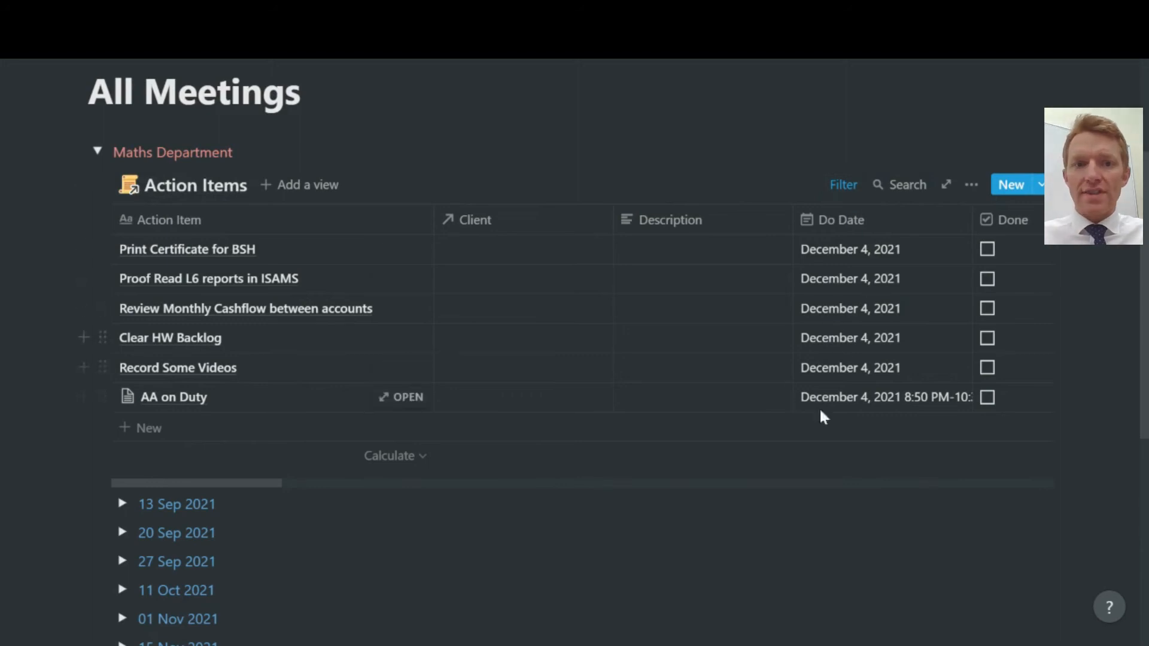
scroll(518, 397, "down", 5)
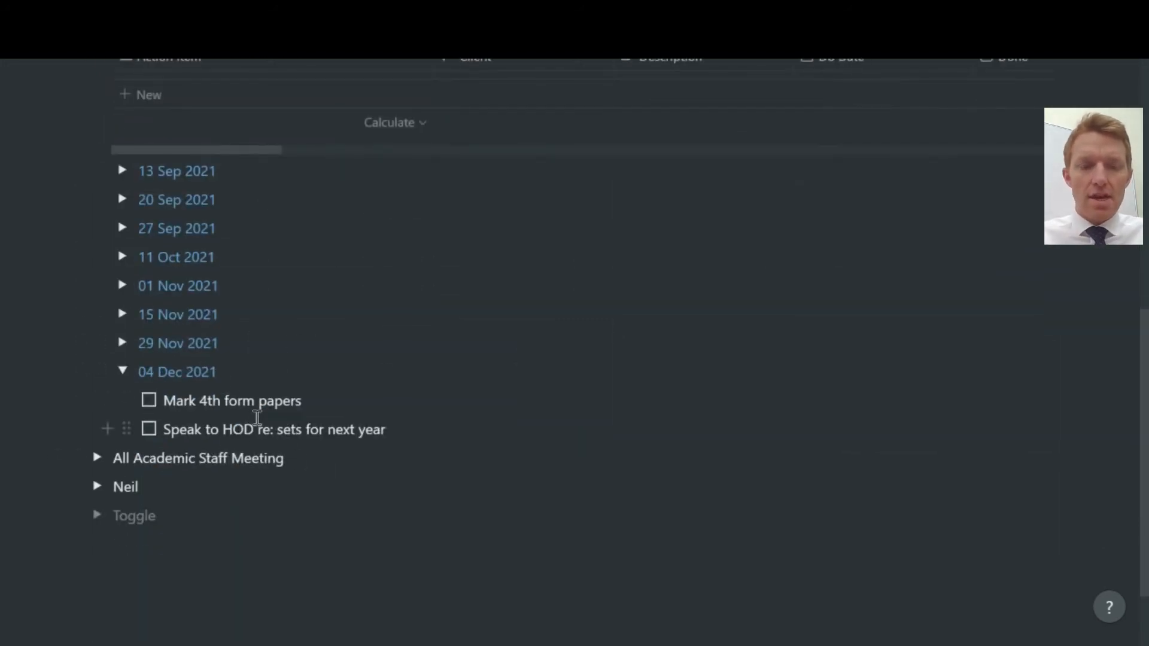
scroll(254, 419, "up", 5)
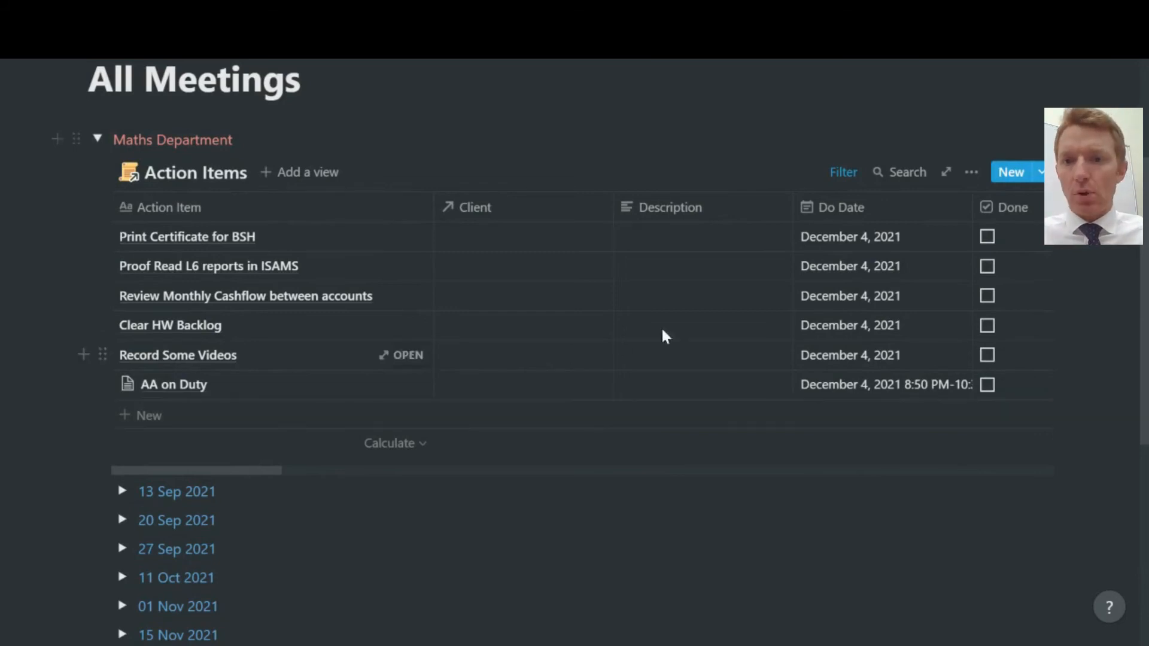
Add a new Action Items row titled 'Big Task'.
left_click(1012, 174)
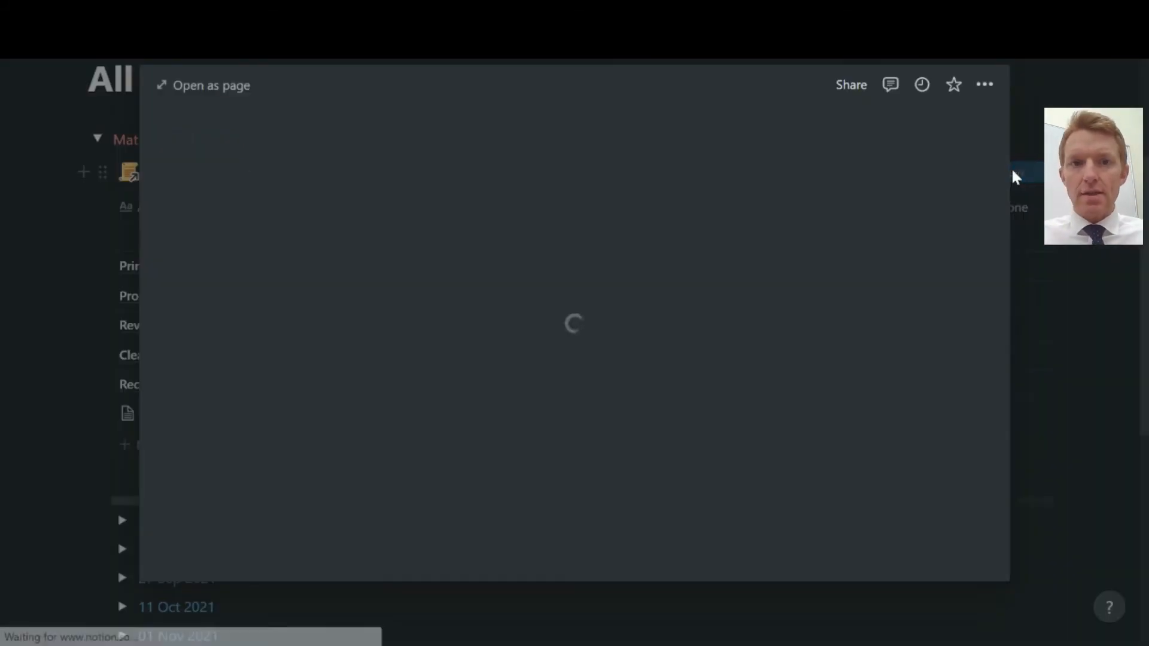
left_click(1031, 179)
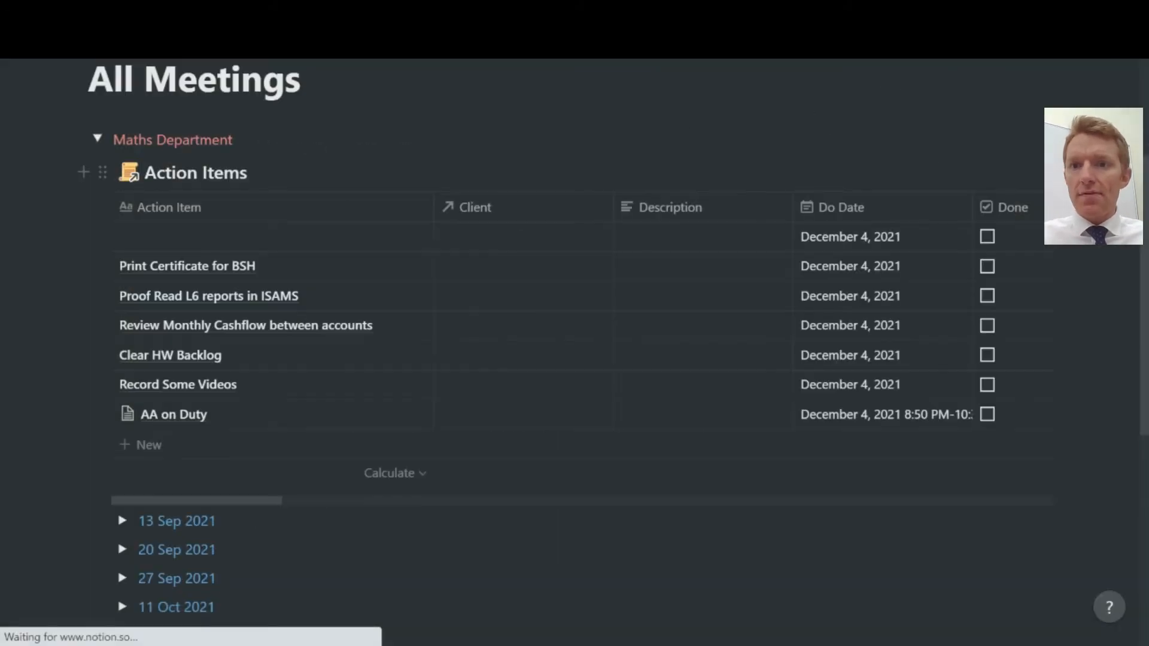
scroll(304, 461, "down", 5)
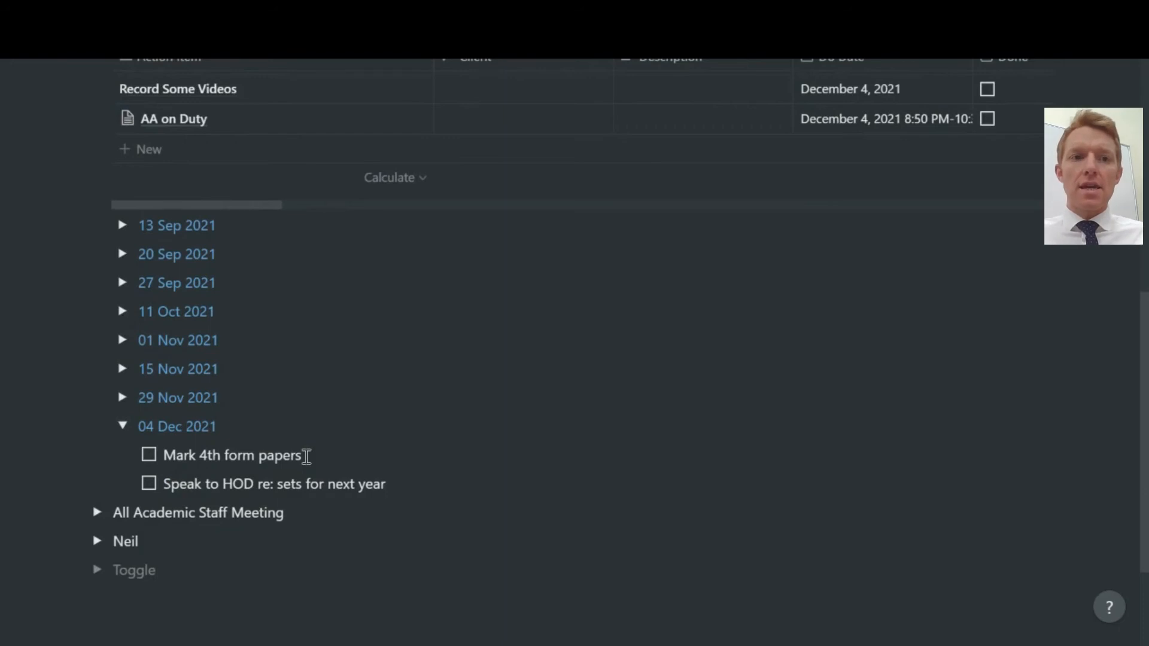
scroll(305, 457, "up", 4)
scroll(843, 157, "up", 1)
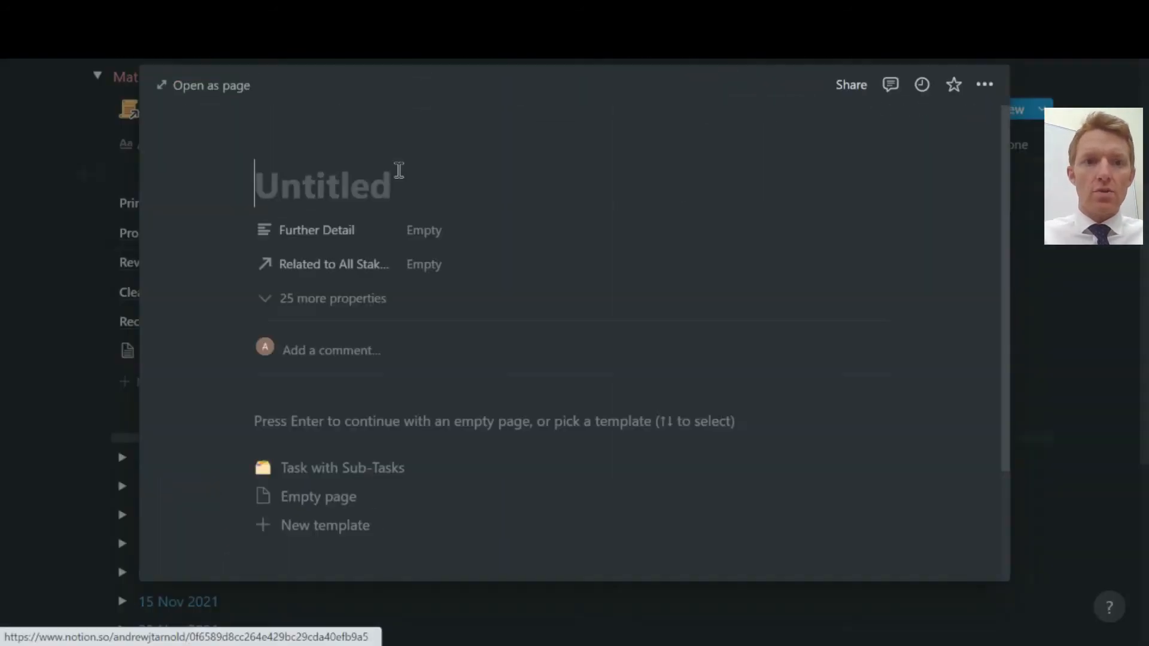
left_click(399, 175)
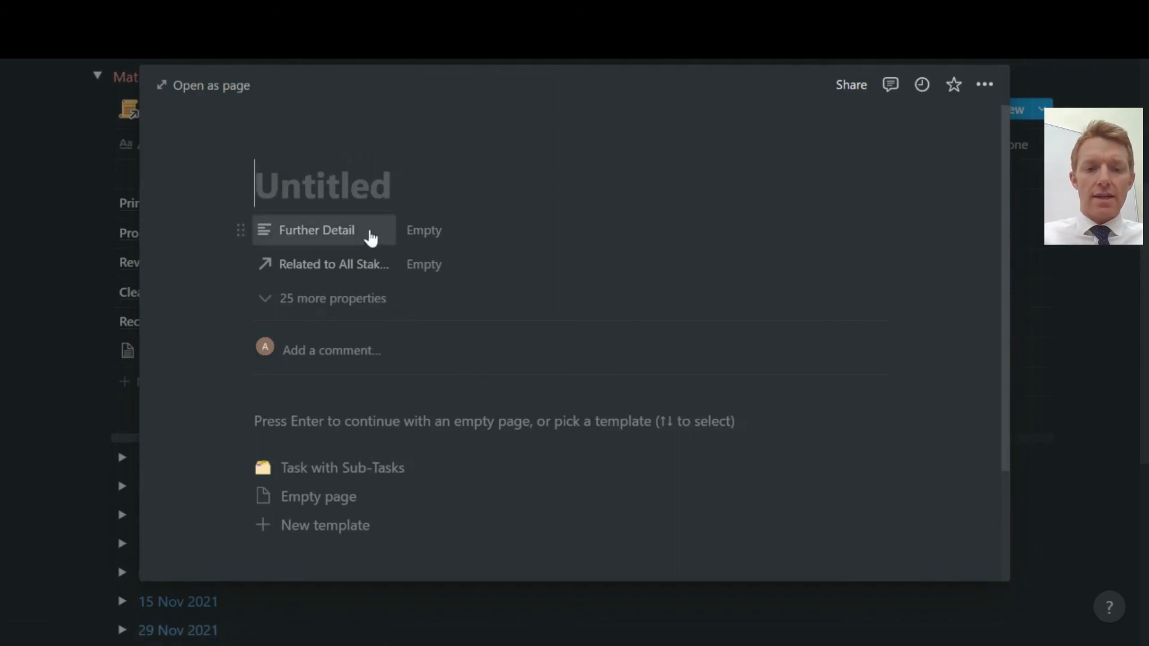
type("Big Task")
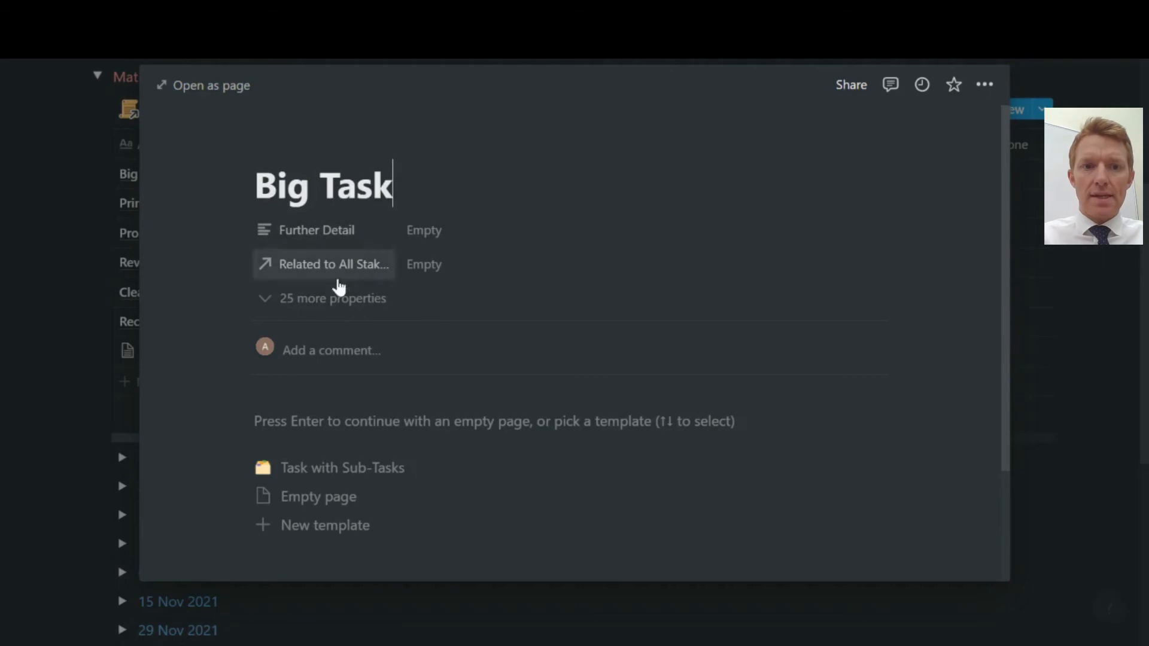
Show all of Big Task's properties, leaving the Client field unlinked.
left_click(334, 298)
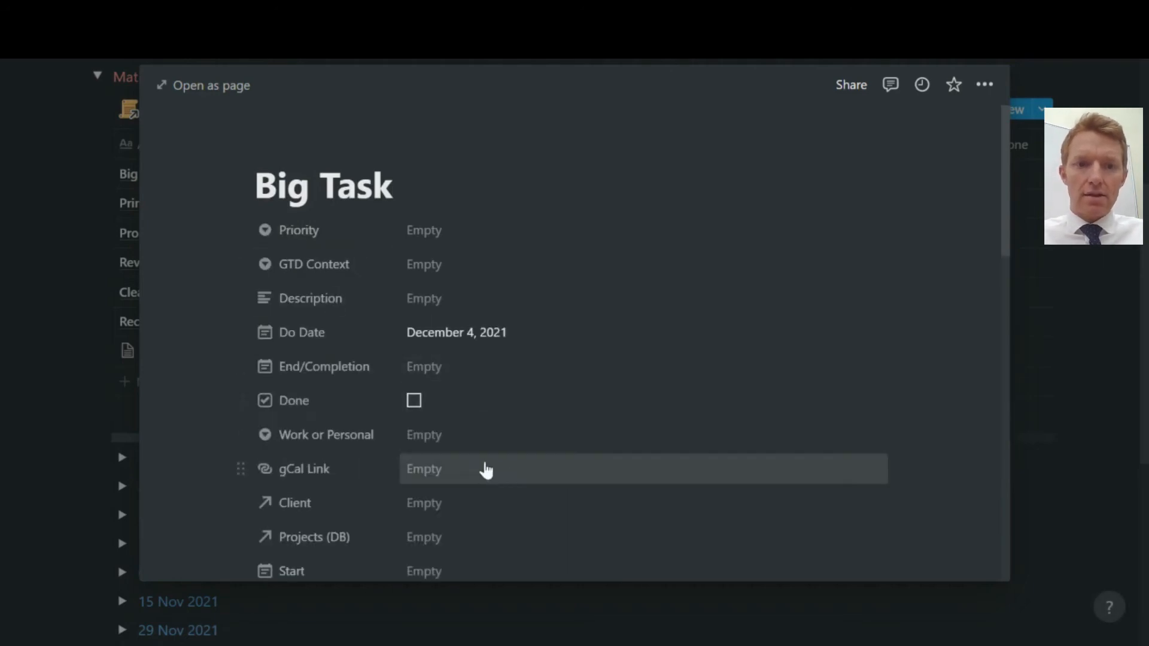
left_click(445, 506)
left_click(636, 369)
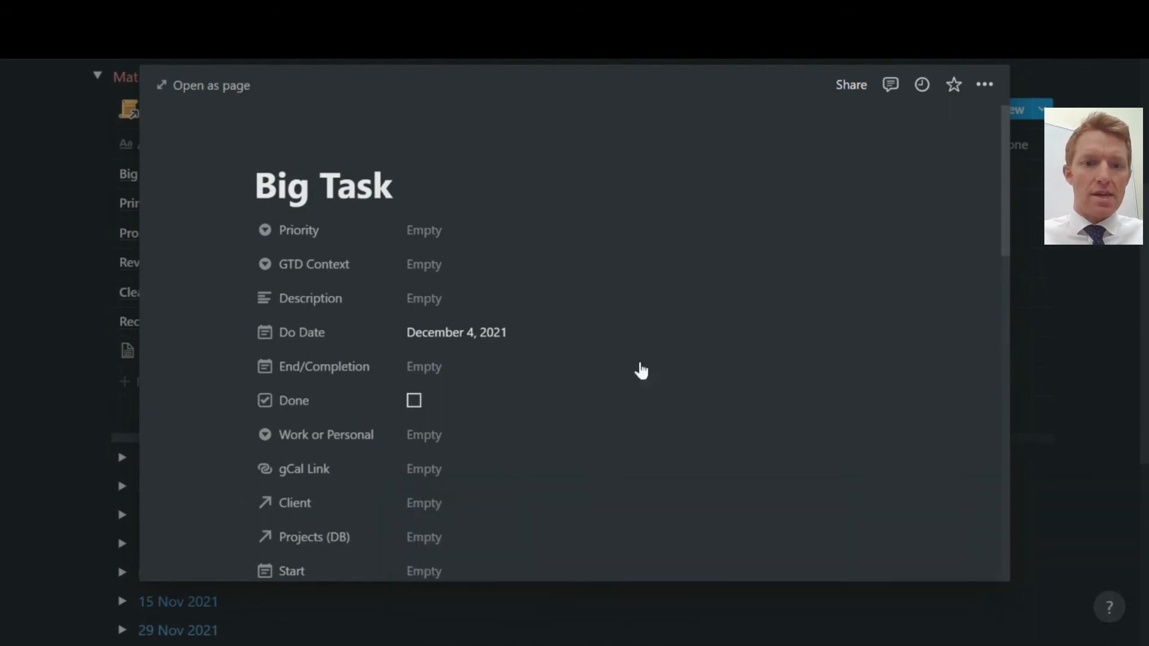
scroll(450, 524, "down", 3)
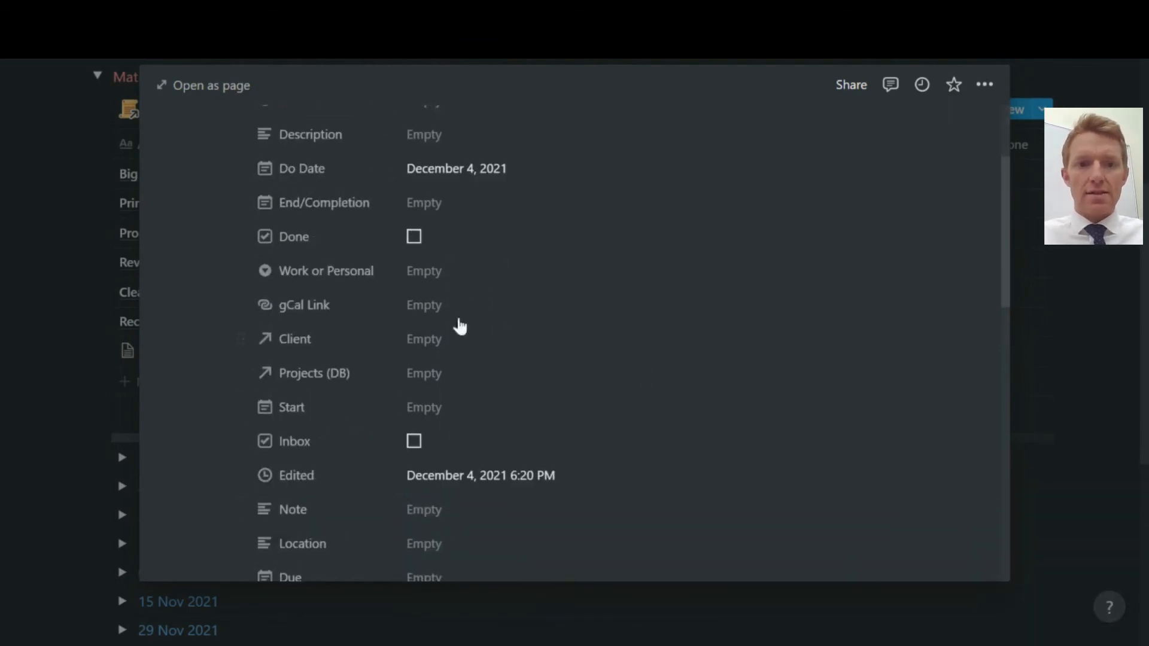
scroll(463, 437, "down", 6)
scroll(461, 439, "down", 8)
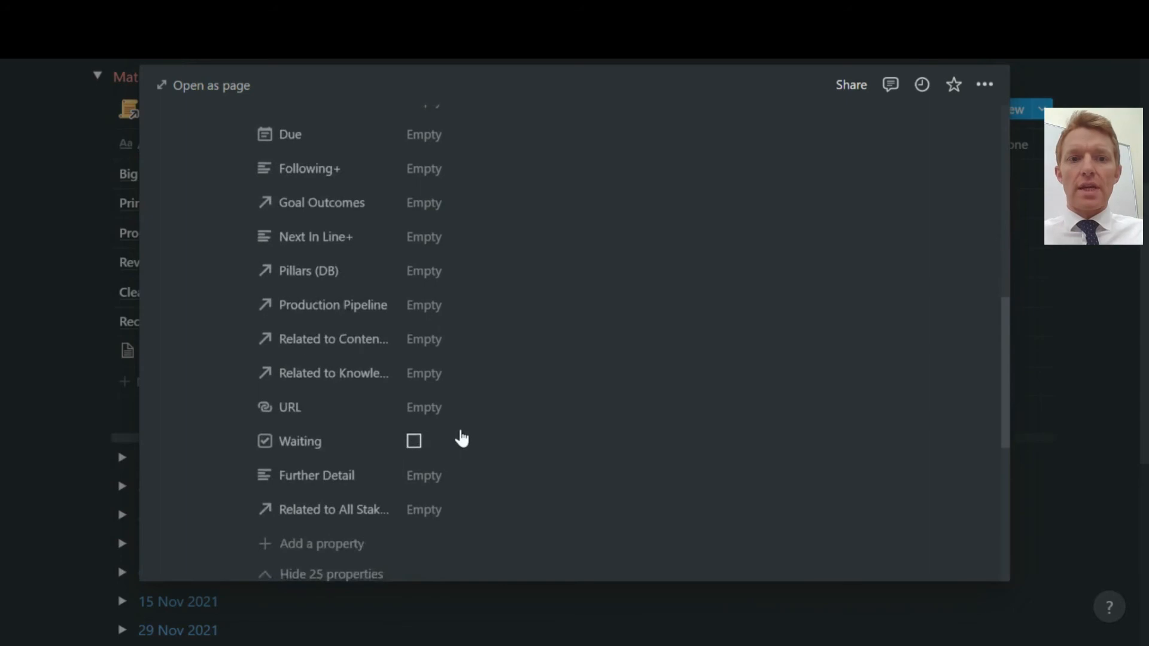
scroll(461, 437, "up", 9)
scroll(462, 436, "up", 4)
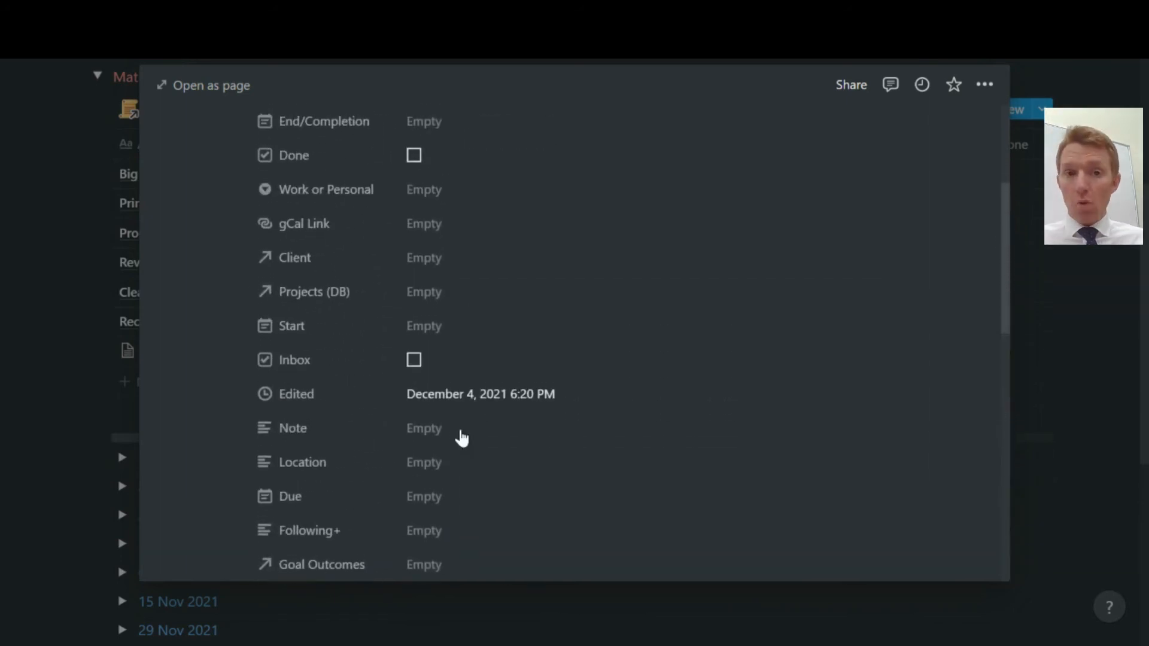
scroll(461, 437, "up", 1)
scroll(463, 437, "up", 3)
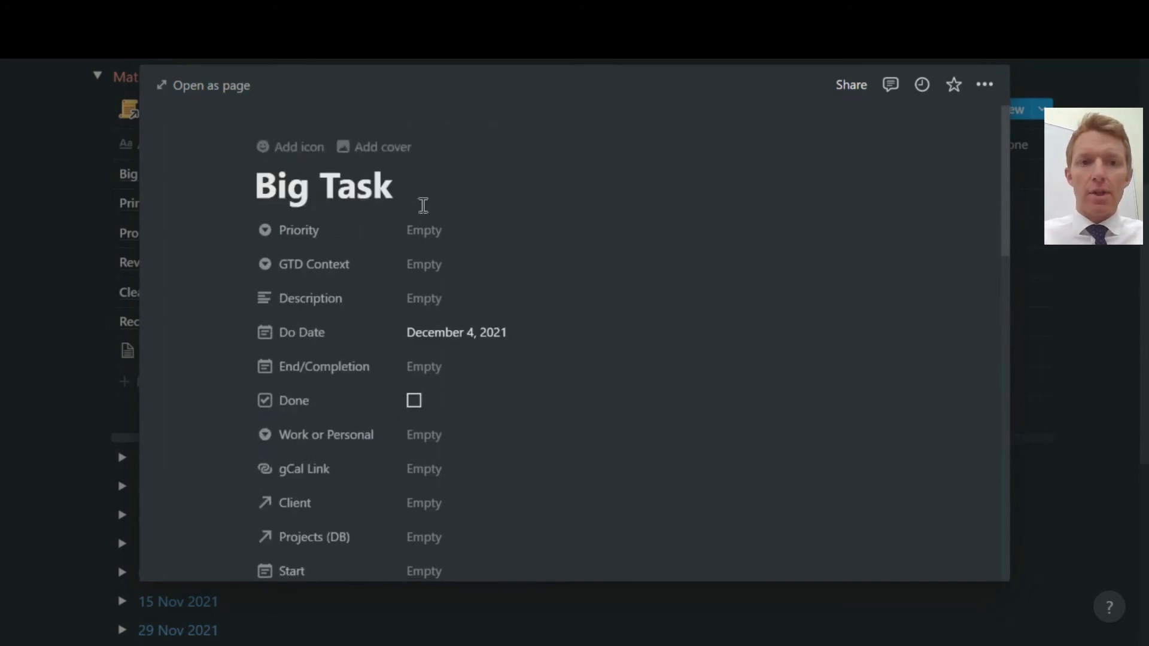
Leave Big Task's priority empty after removing 1st Priority, and return to the table.
left_click(423, 230)
left_click(497, 372)
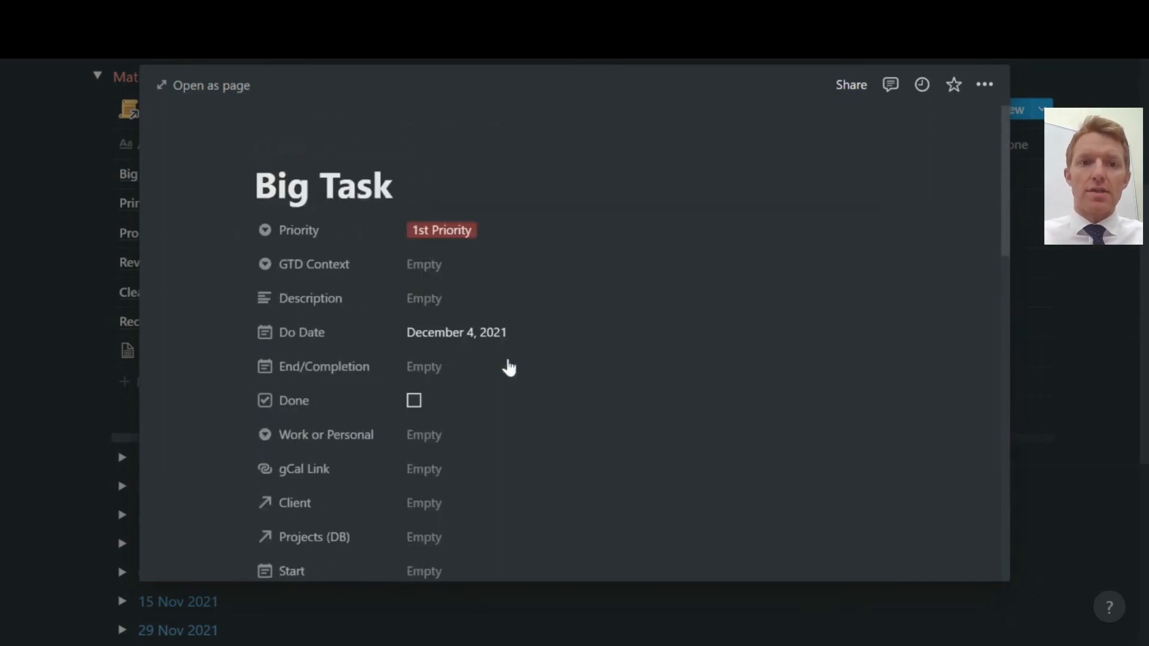
left_click(480, 239)
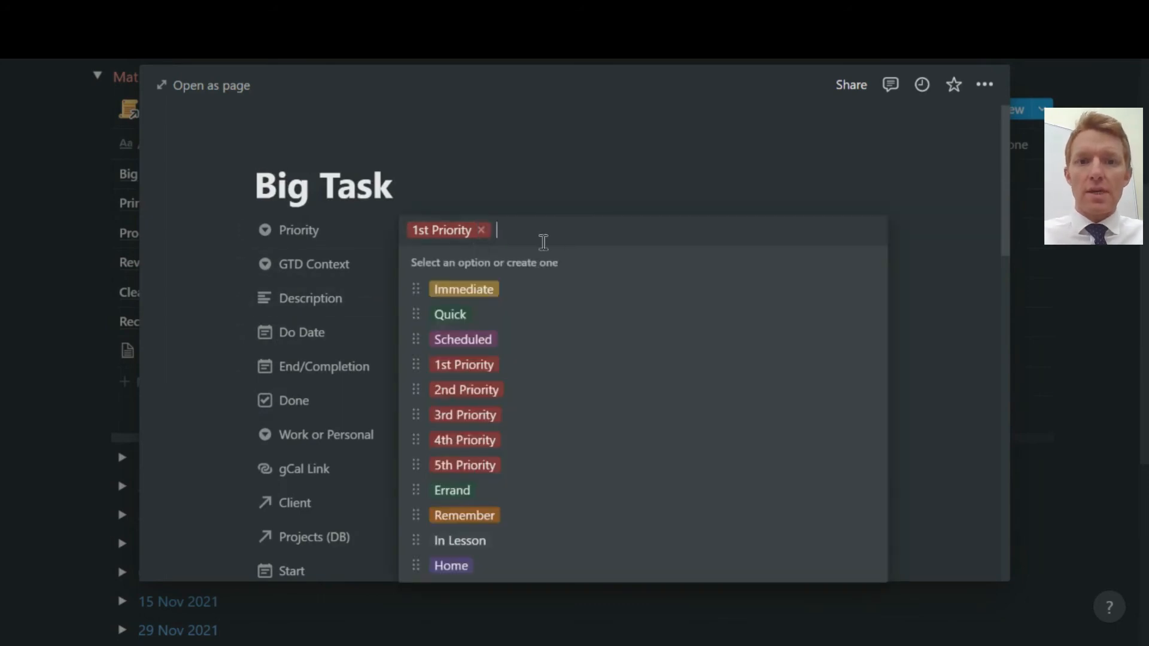
left_click(482, 231)
left_click(60, 274)
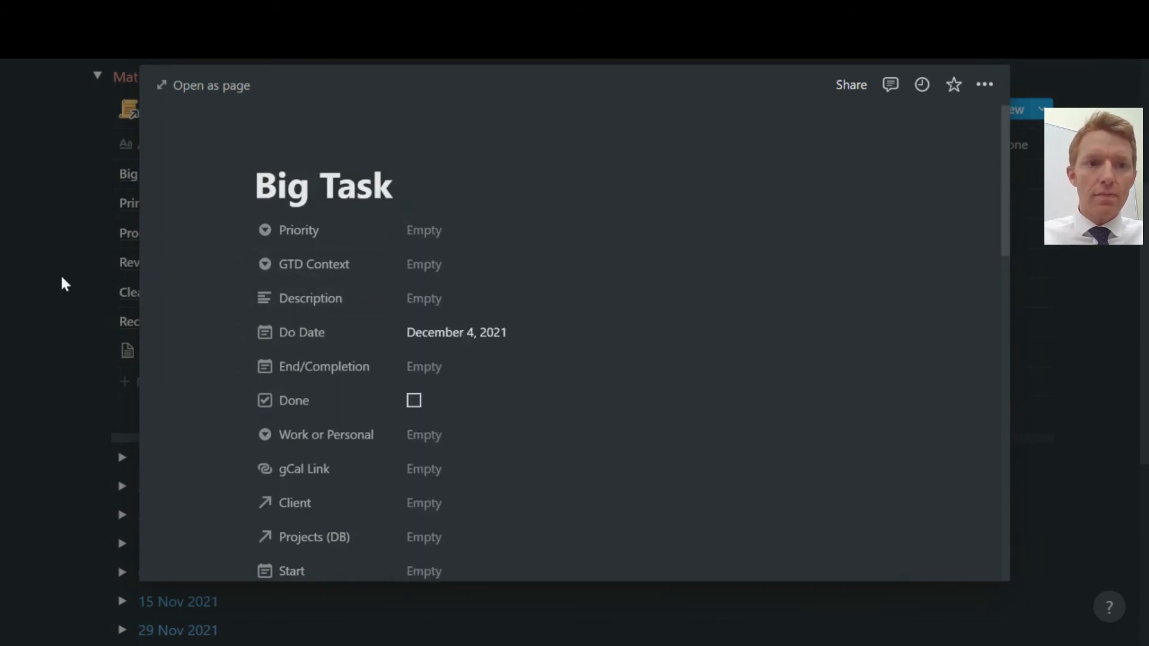
left_click(120, 357)
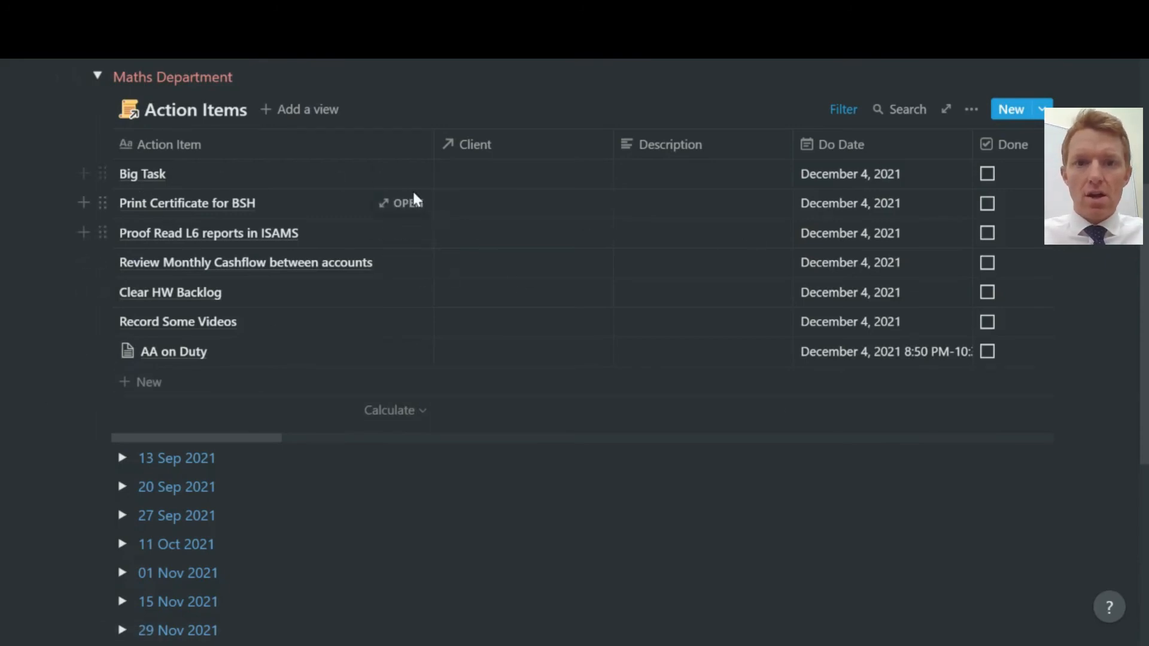
Review the table filters (Do Date is Today, Done not checked) unchanged, then scroll to 04 Dec 2021.
left_click(847, 113)
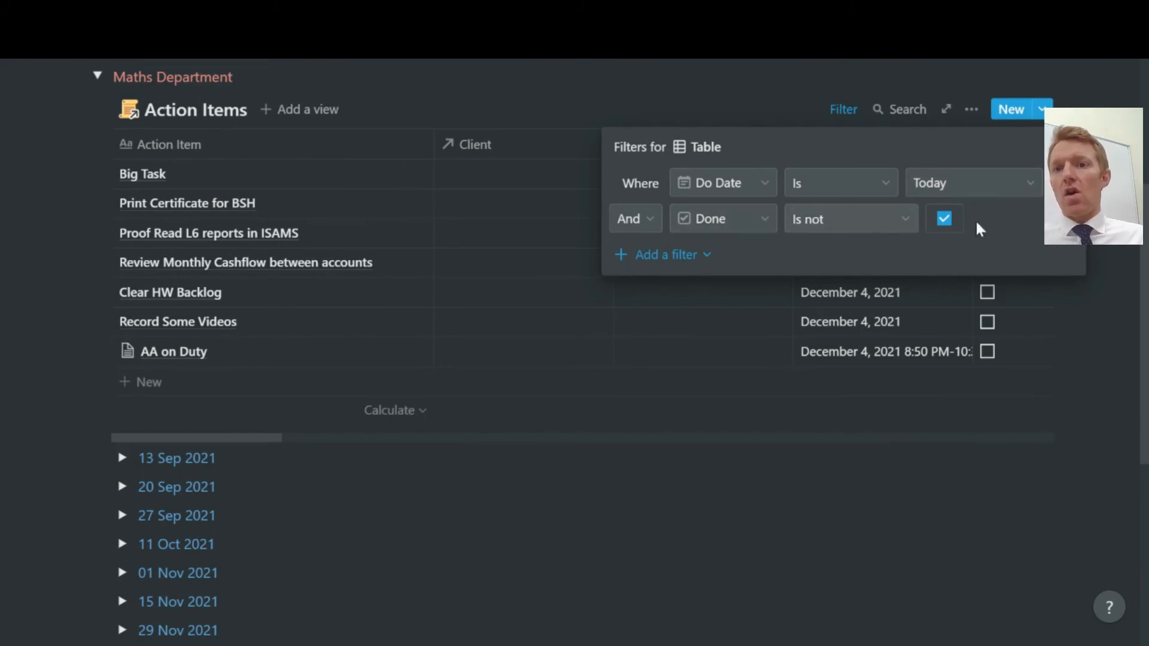
left_click(483, 209)
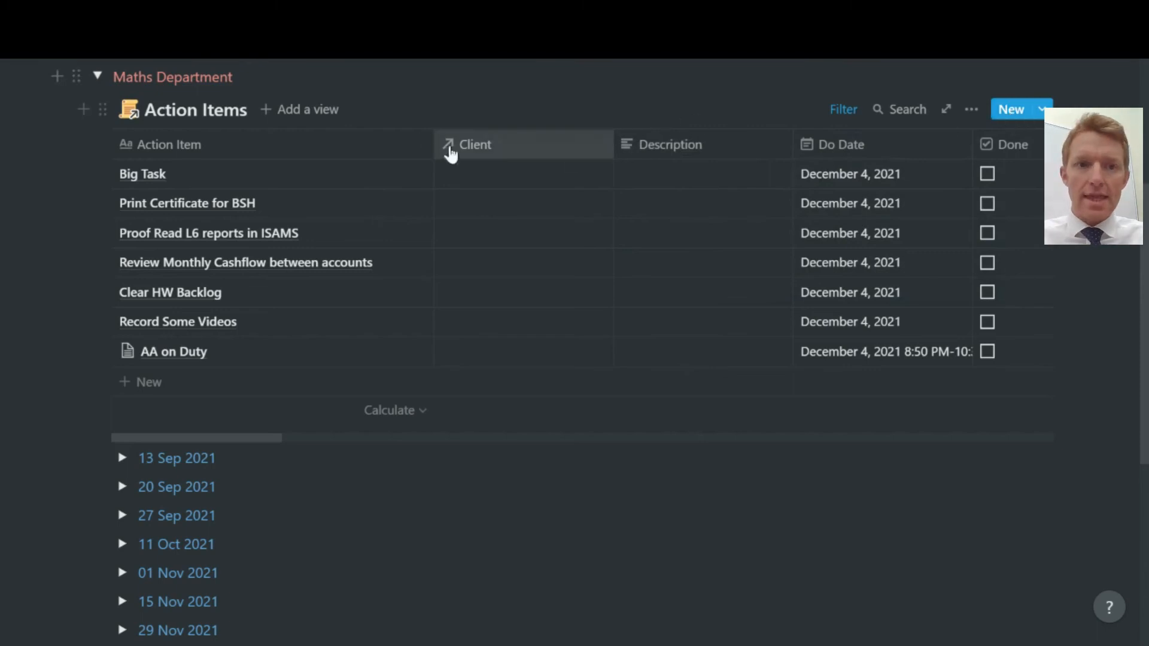
left_click(851, 113)
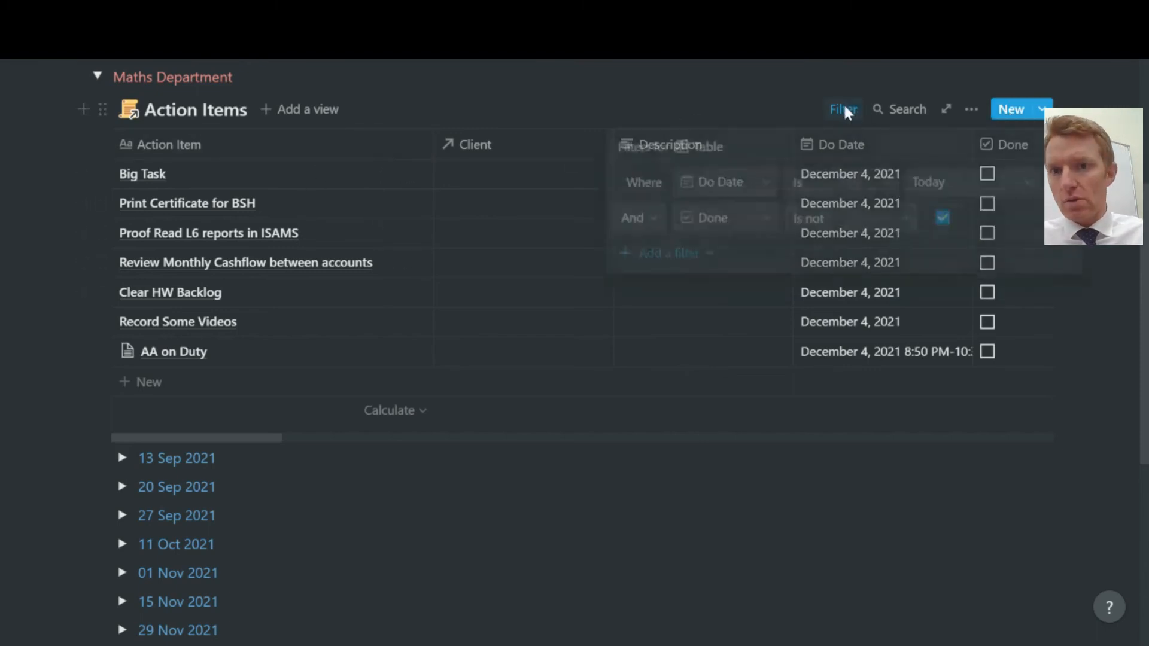
left_click(846, 114)
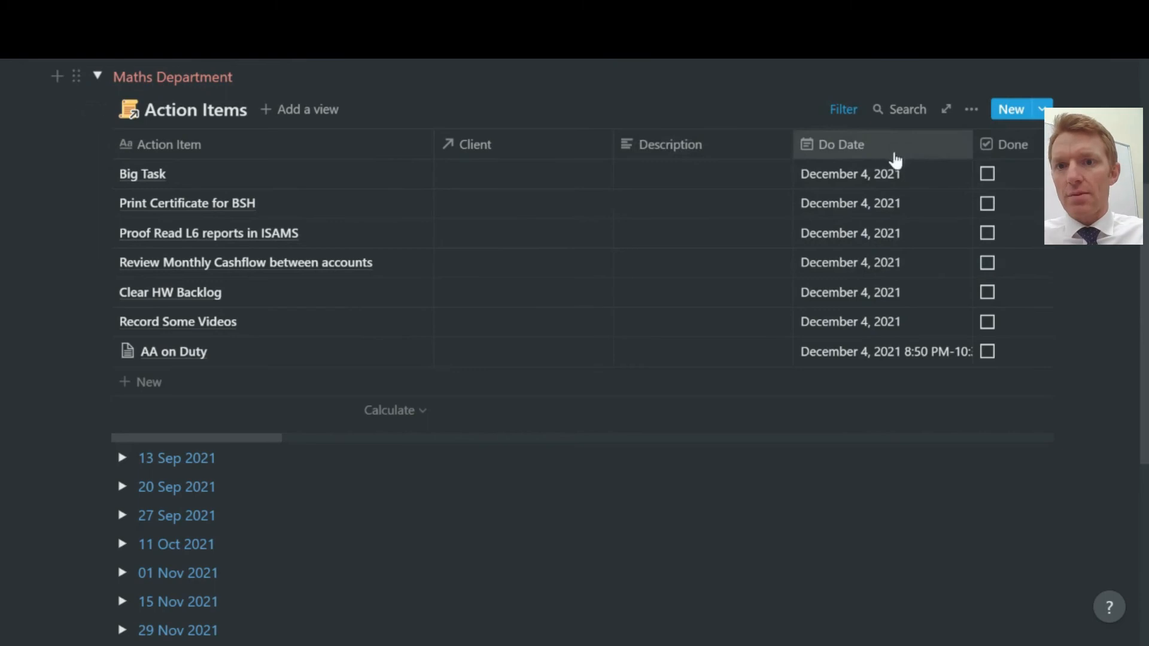
left_click(851, 113)
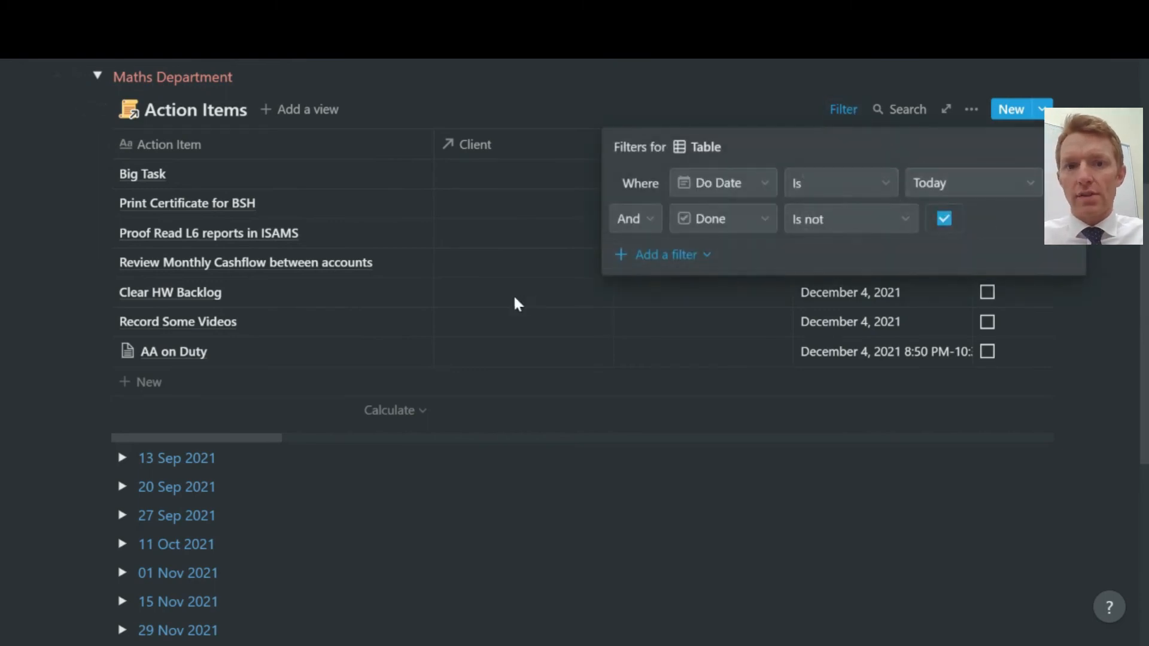
left_click(473, 297)
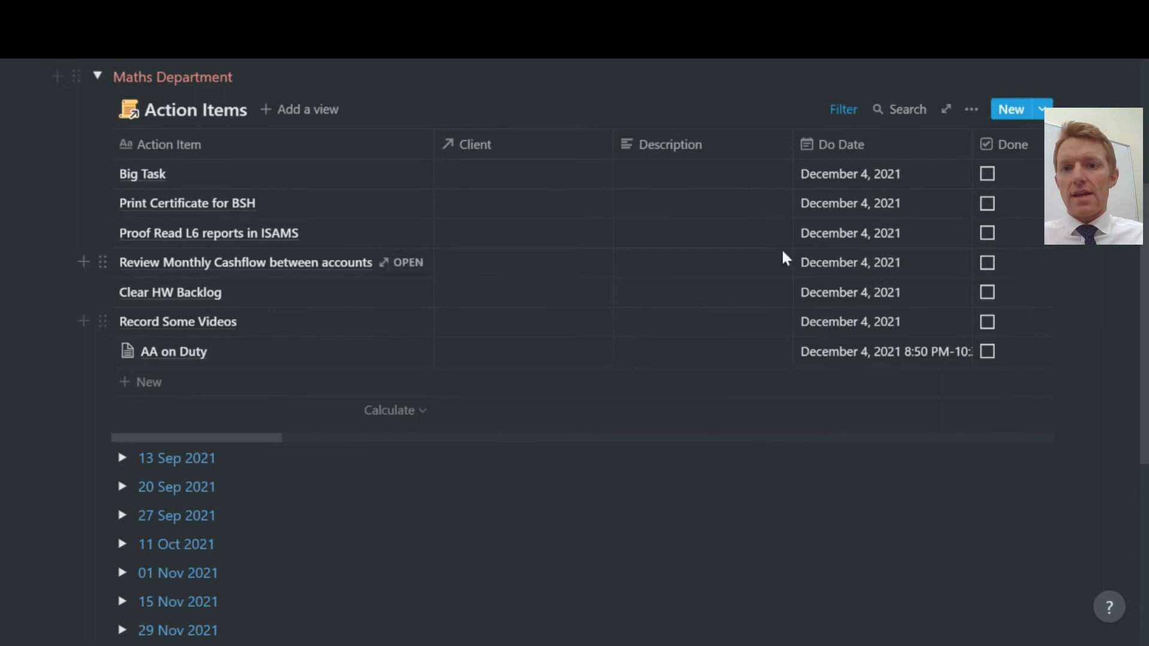
scroll(748, 426, "down", 6)
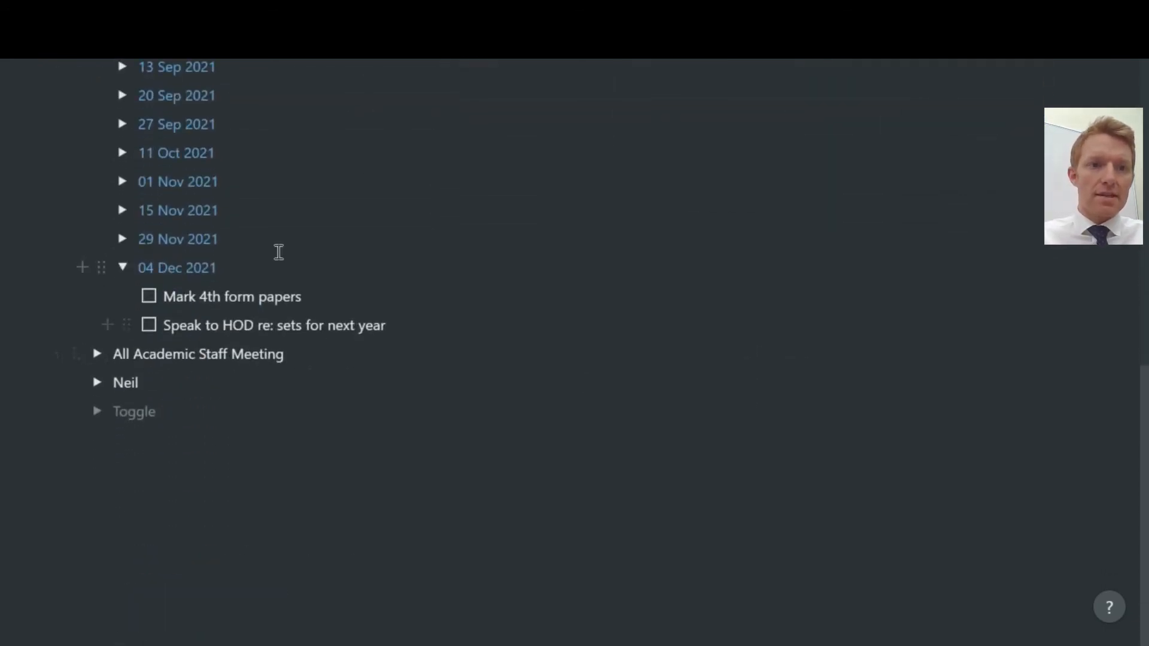
Collapse Maths Department, then expand and collapse All Academic Staff Meeting.
scroll(277, 251, "up", 8)
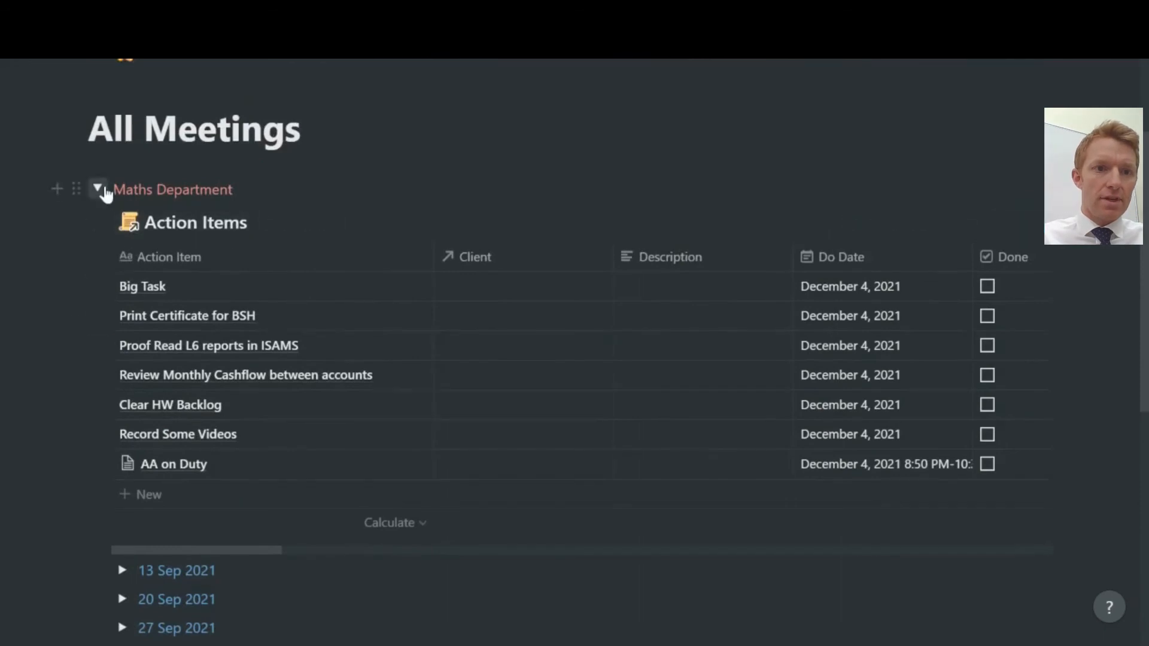
left_click(97, 180)
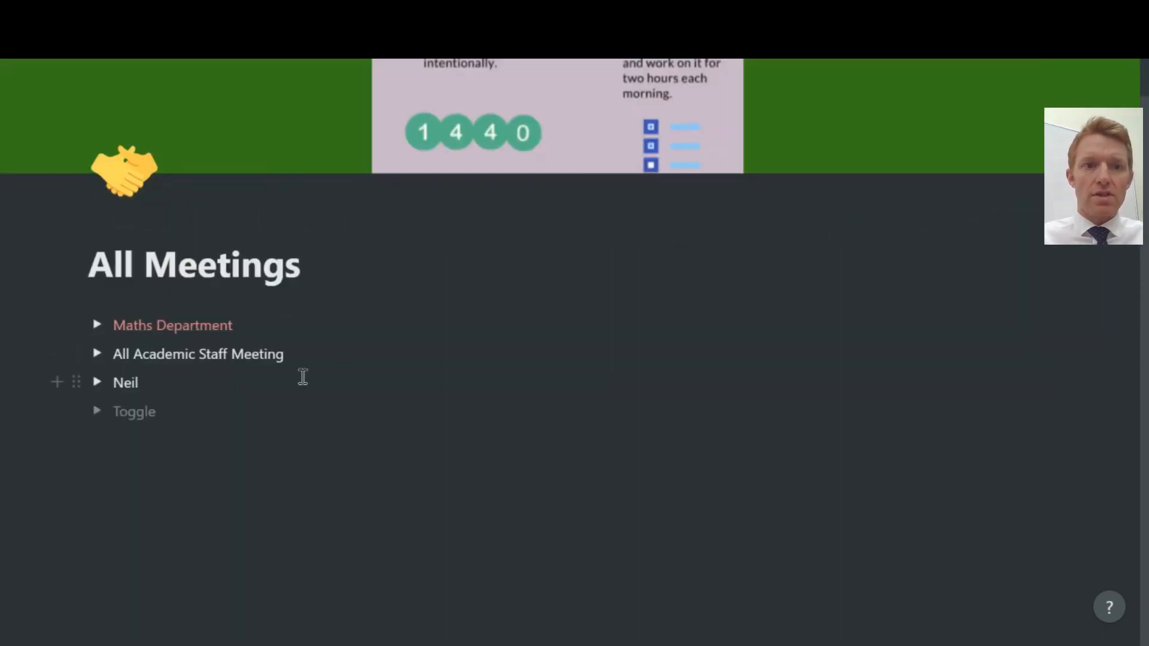
left_click(97, 353)
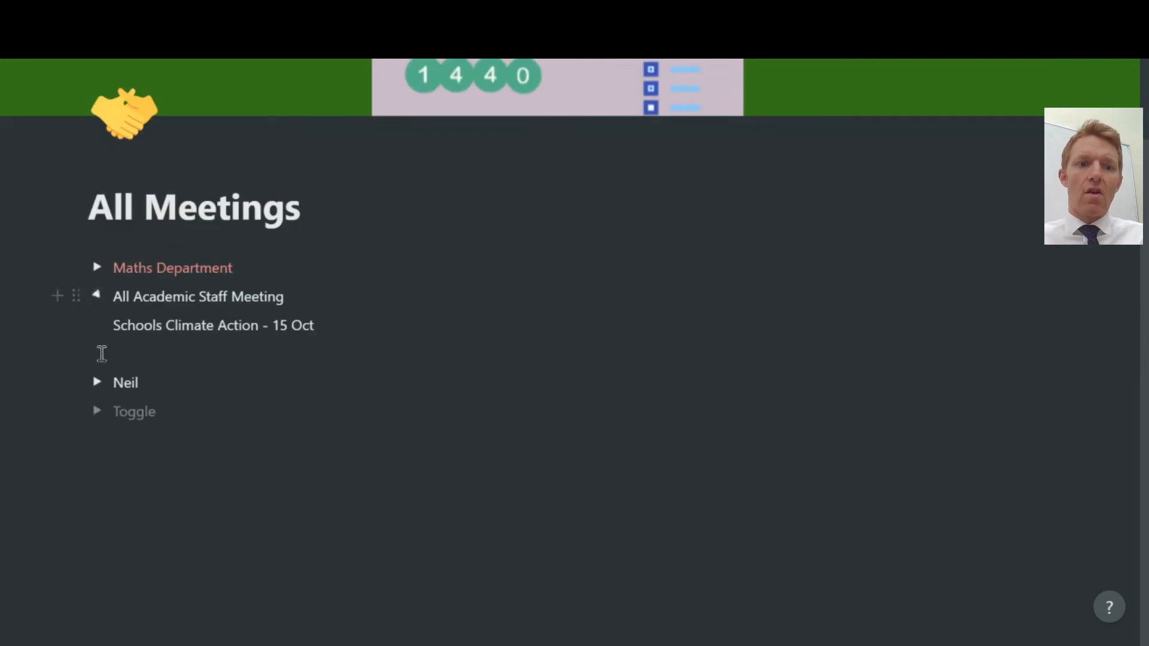
left_click(98, 296)
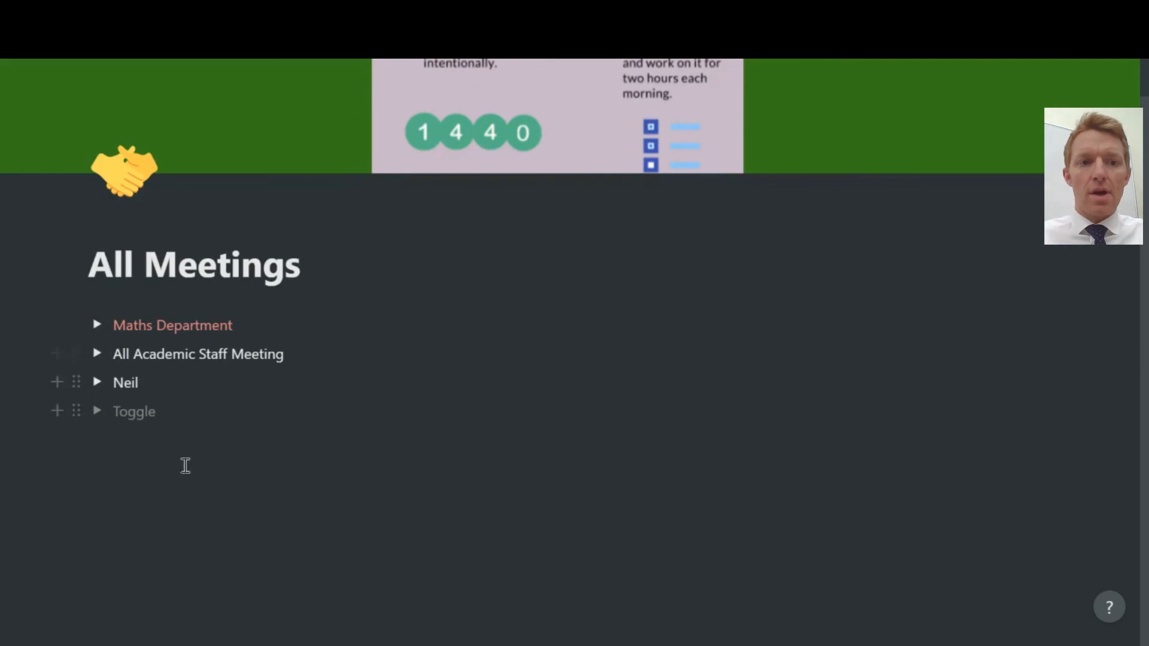